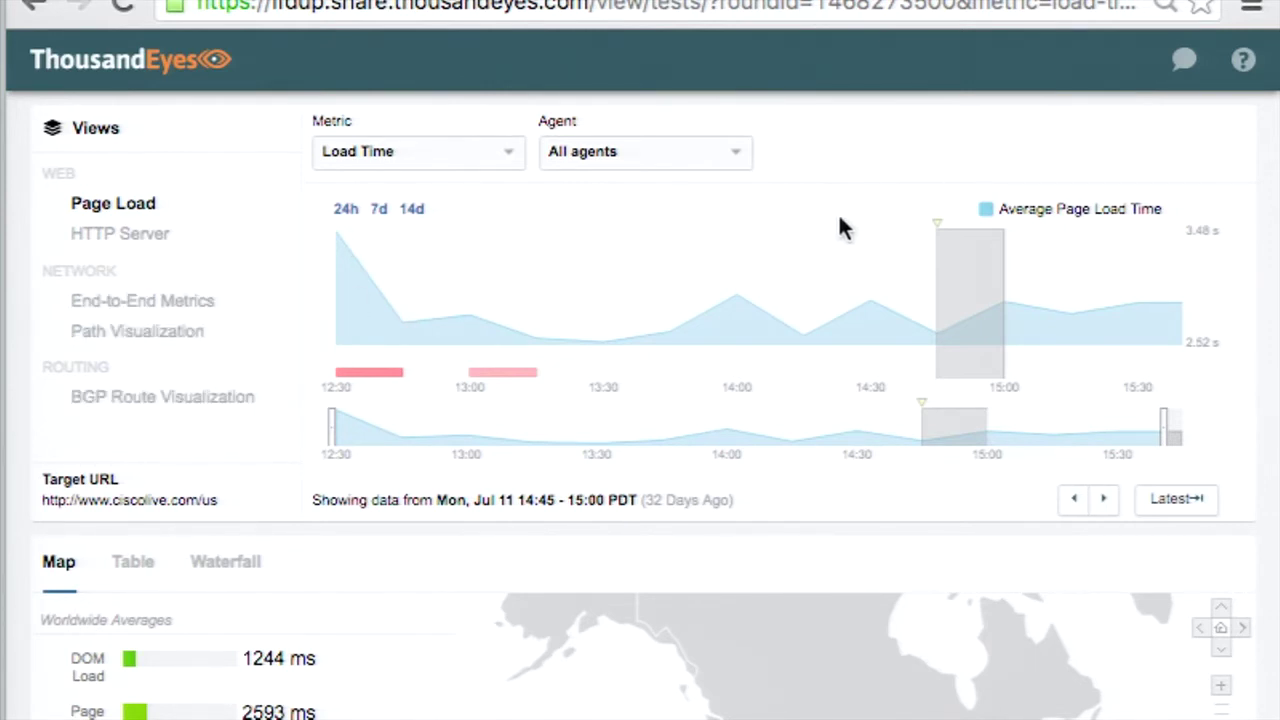
{"action": "scroll", "coordinate": [590, 580], "scroll_direction": "down", "scroll_amount": 3}
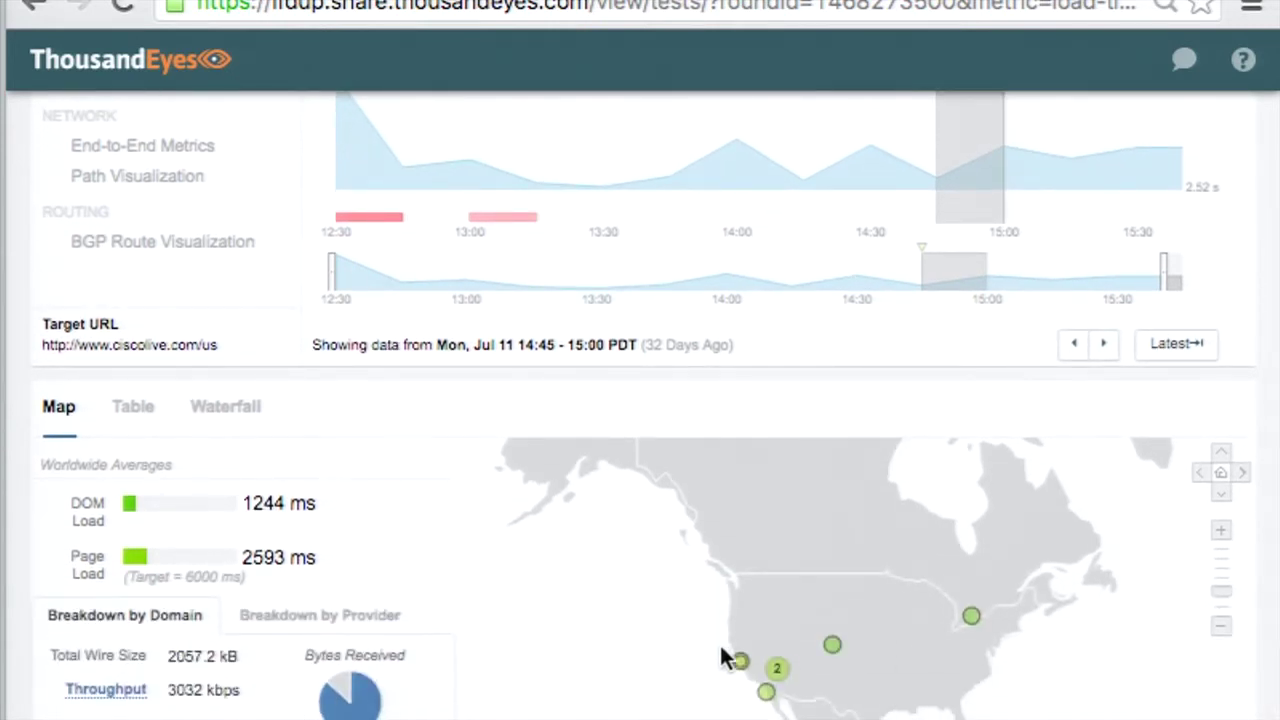
{"action": "mouse_move", "coordinate": [771, 668]}
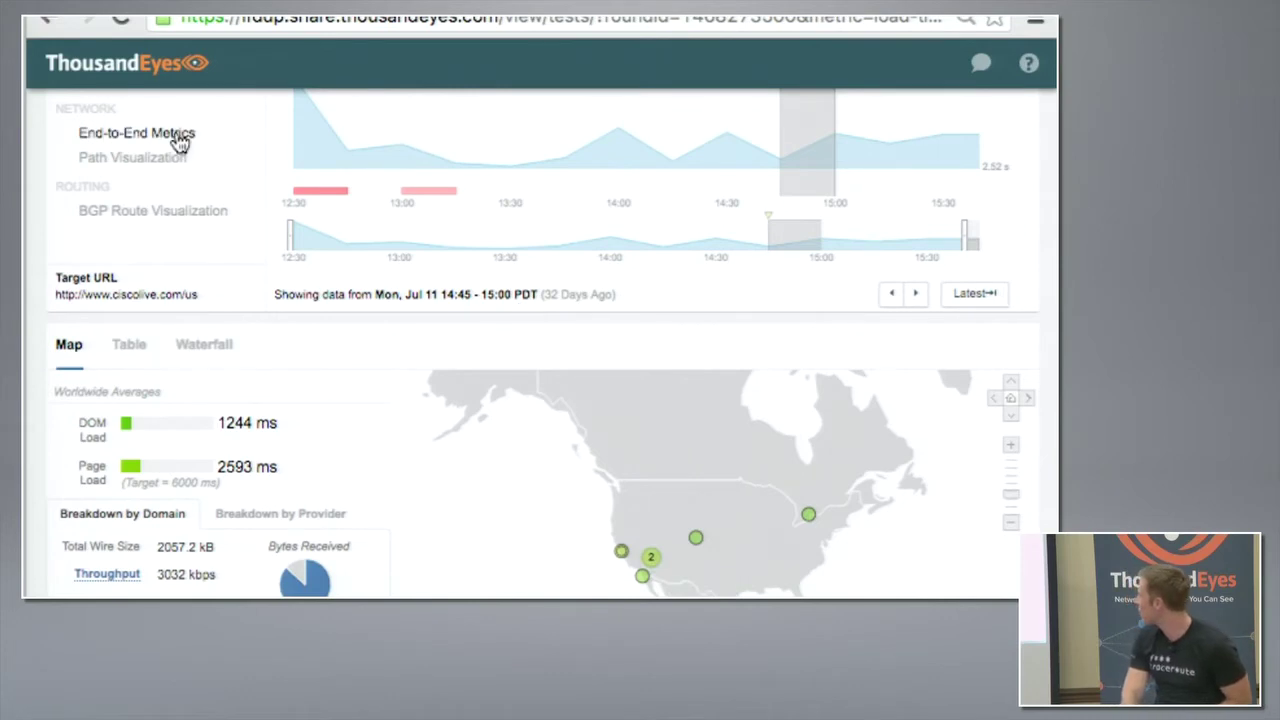
{"action": "scroll", "coordinate": [192, 110], "scroll_direction": "up", "scroll_amount": 2}
Show HTTP Server availability for the 14:50 dip, Jul 11 14:50–15:00 PDT.
{"action": "left_click", "coordinate": [131, 145]}
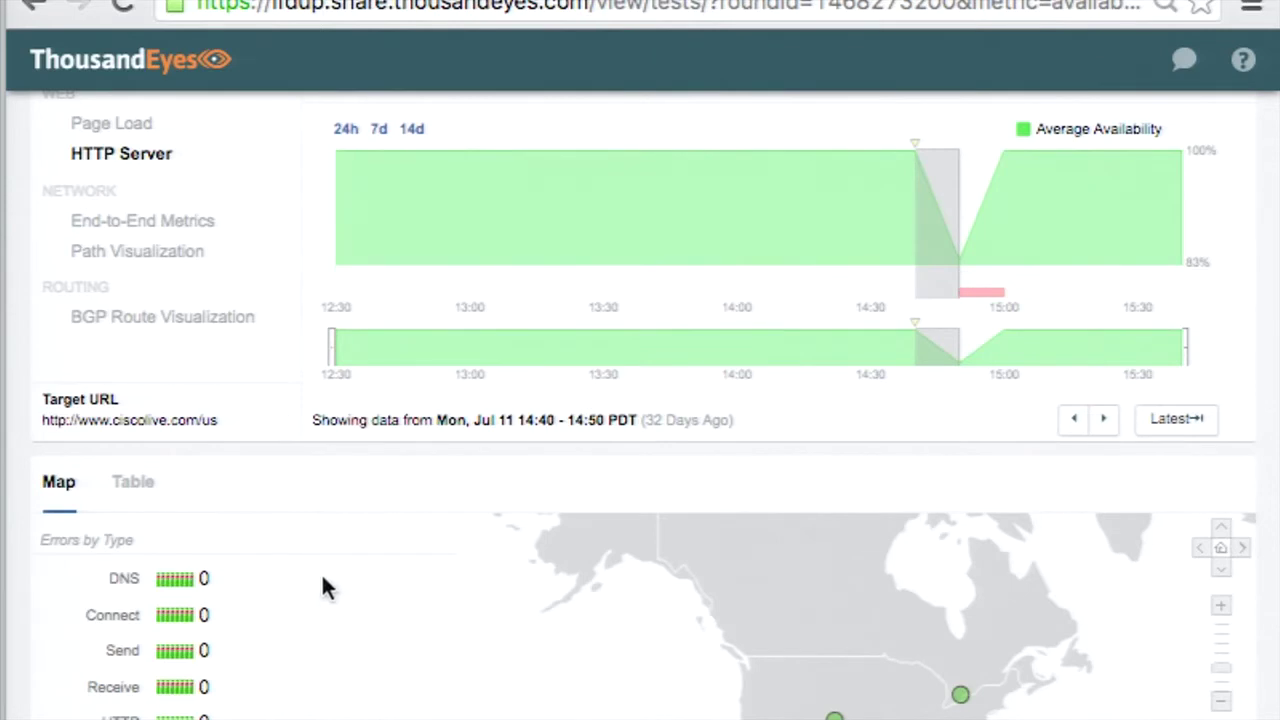
{"action": "mouse_move", "coordinate": [835, 716]}
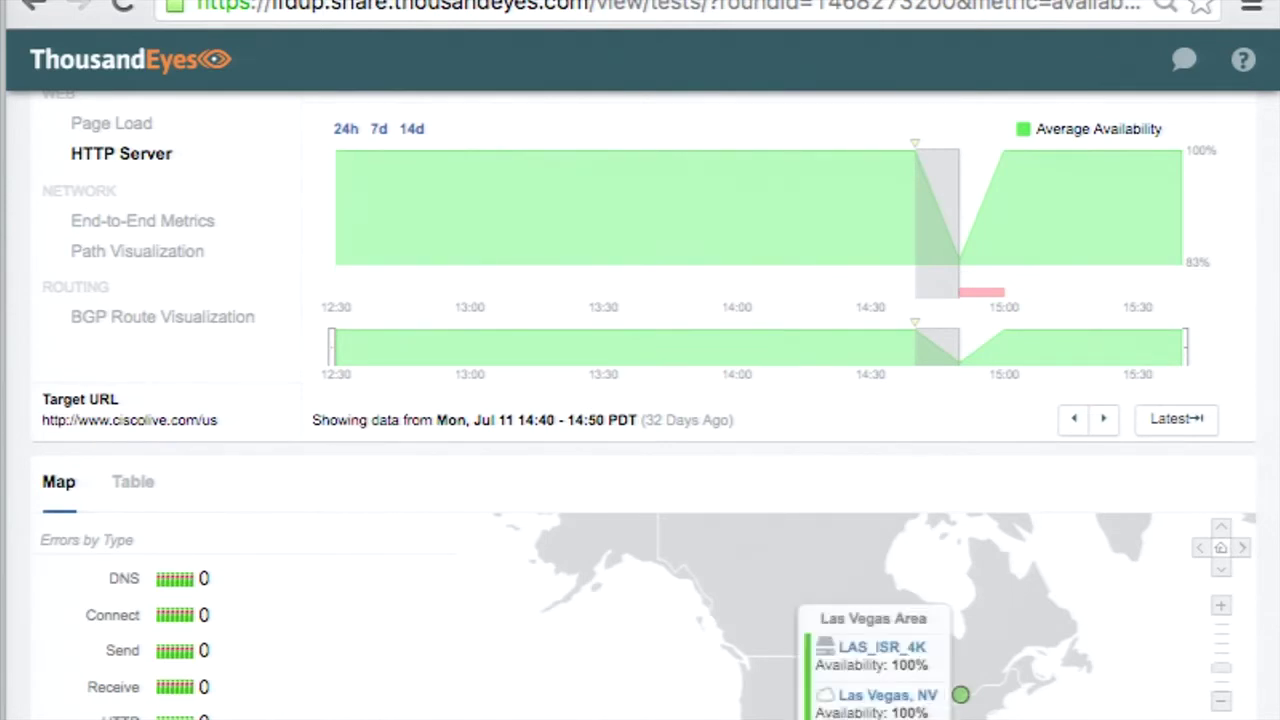
{"action": "mouse_move", "coordinate": [963, 268]}
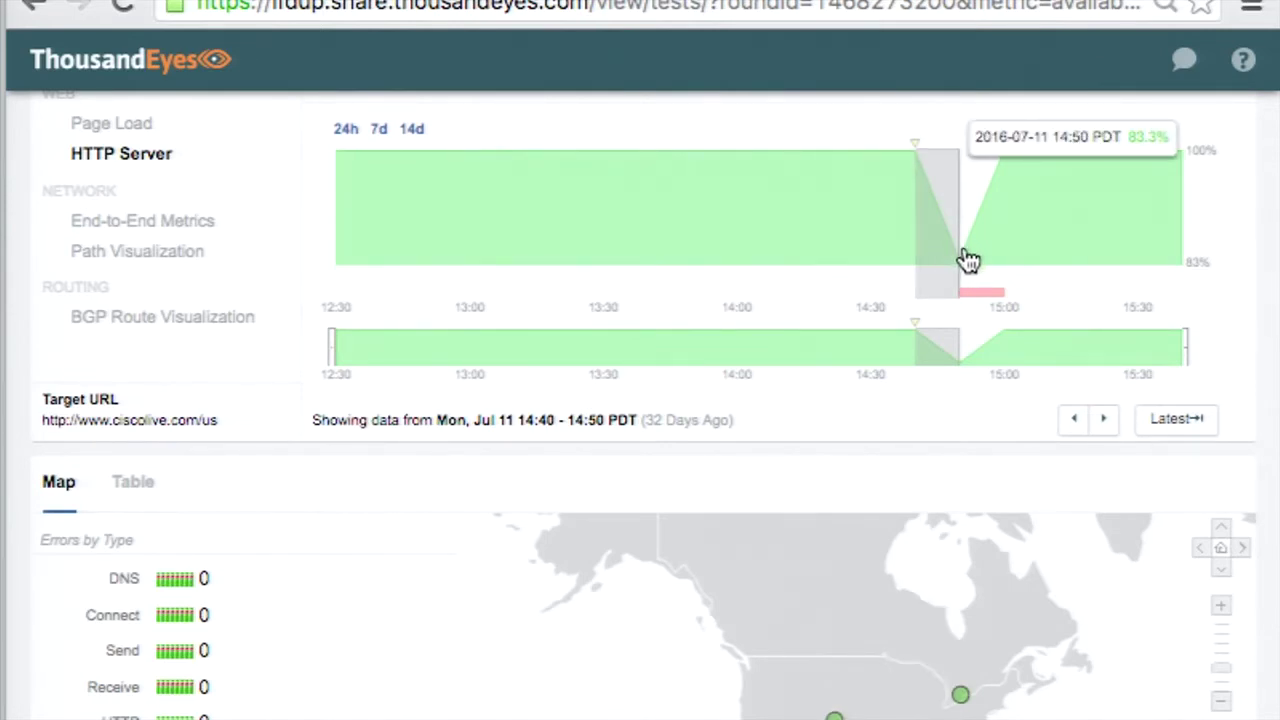
{"action": "left_click", "coordinate": [975, 265]}
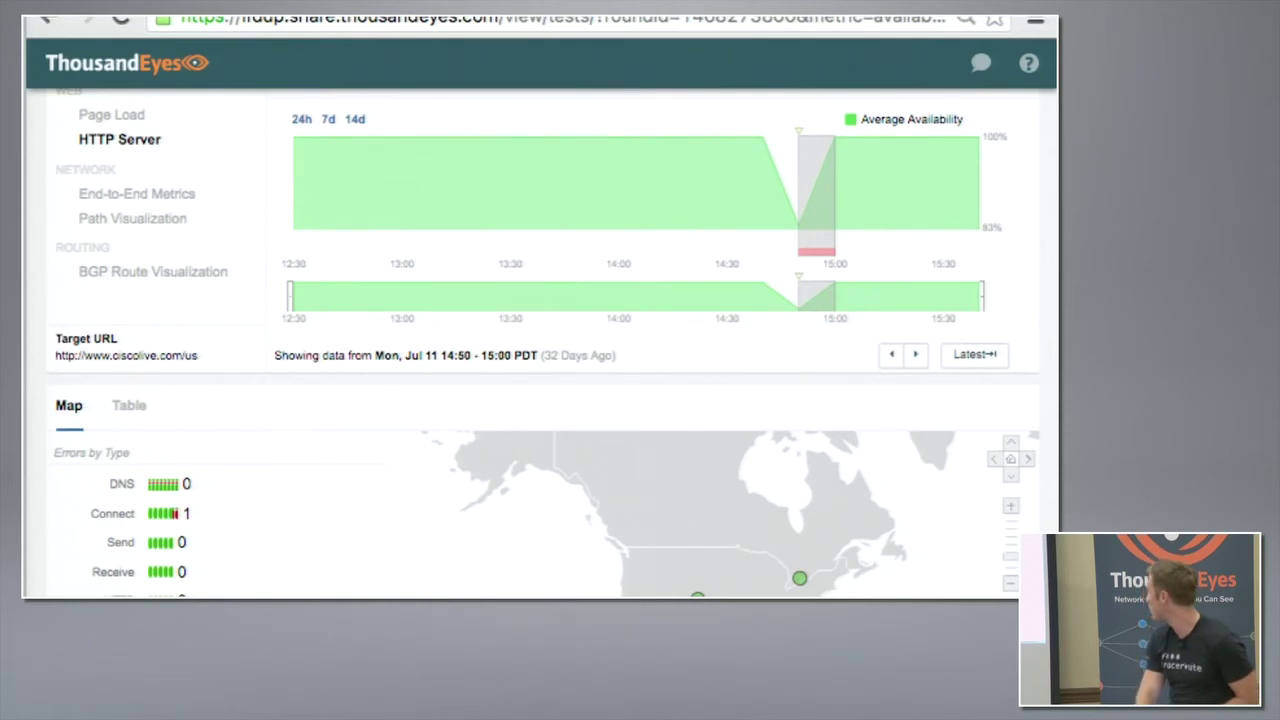
{"action": "mouse_move", "coordinate": [697, 595]}
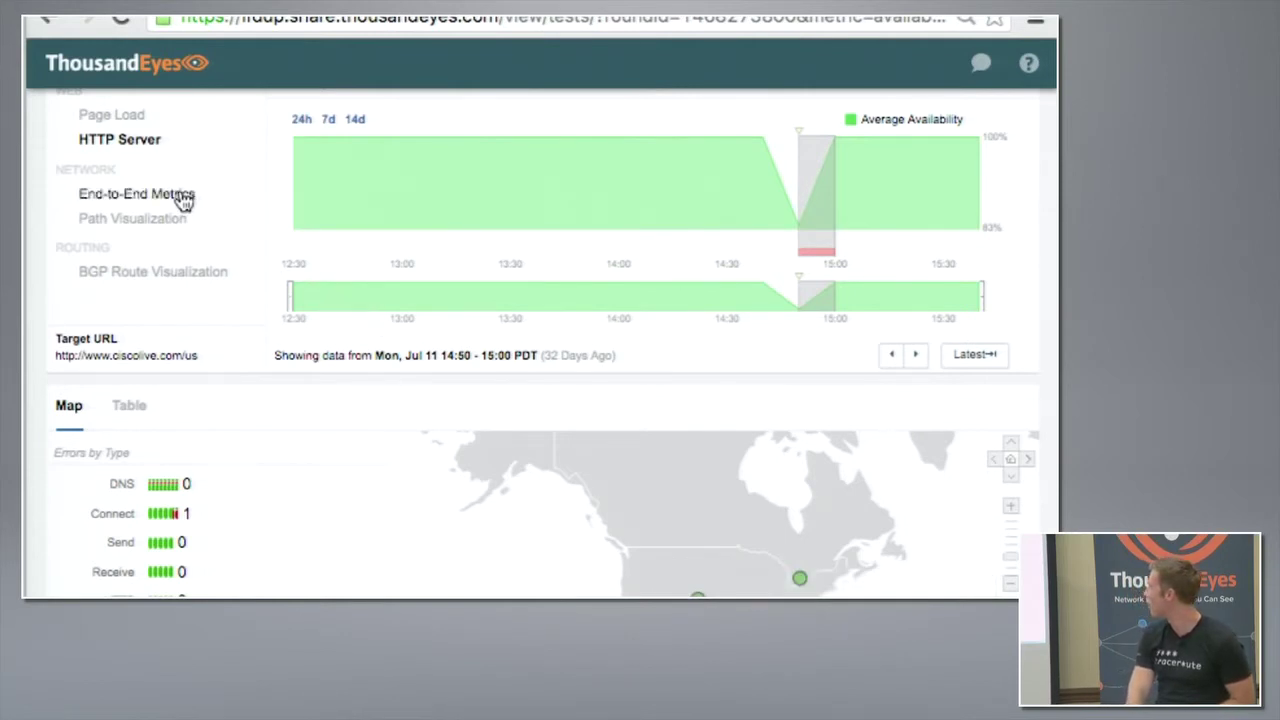
Open Path Visualization and inspect the San Diego and LAS_ISR_4K agent details.
{"action": "left_click", "coordinate": [167, 229]}
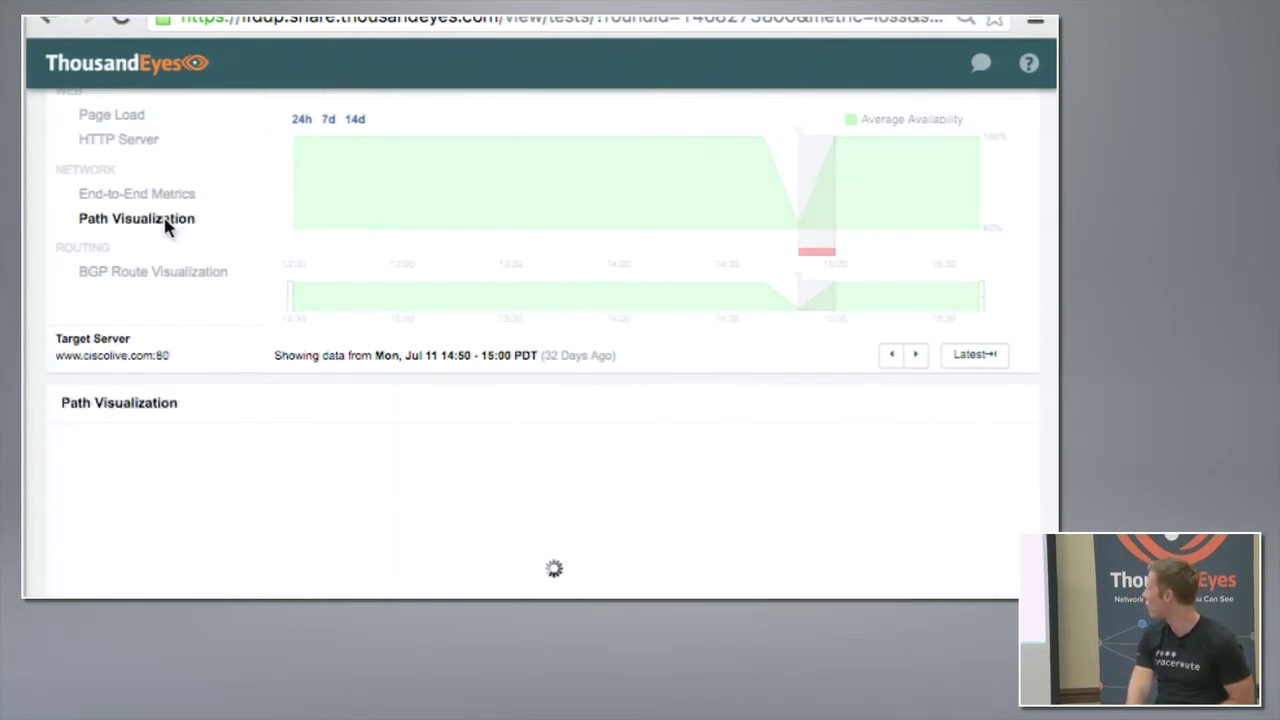
{"action": "scroll", "coordinate": [222, 410], "scroll_direction": "down", "scroll_amount": 3}
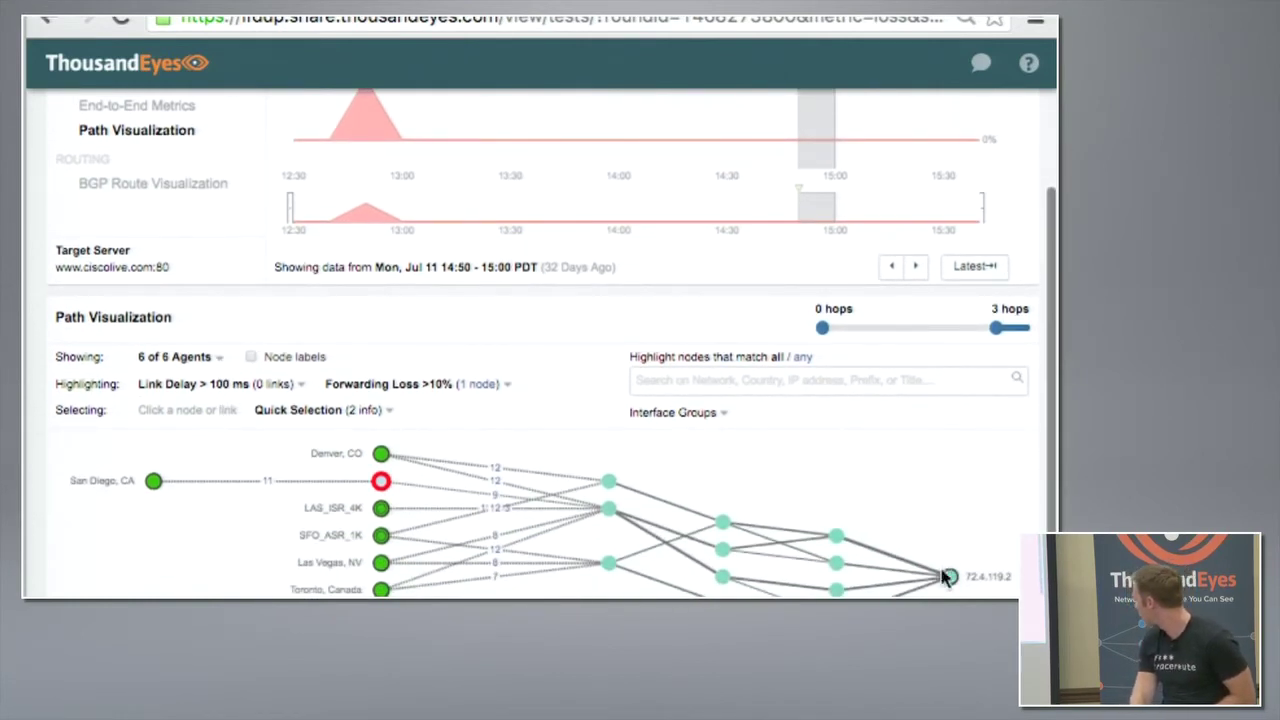
{"action": "mouse_move", "coordinate": [949, 577]}
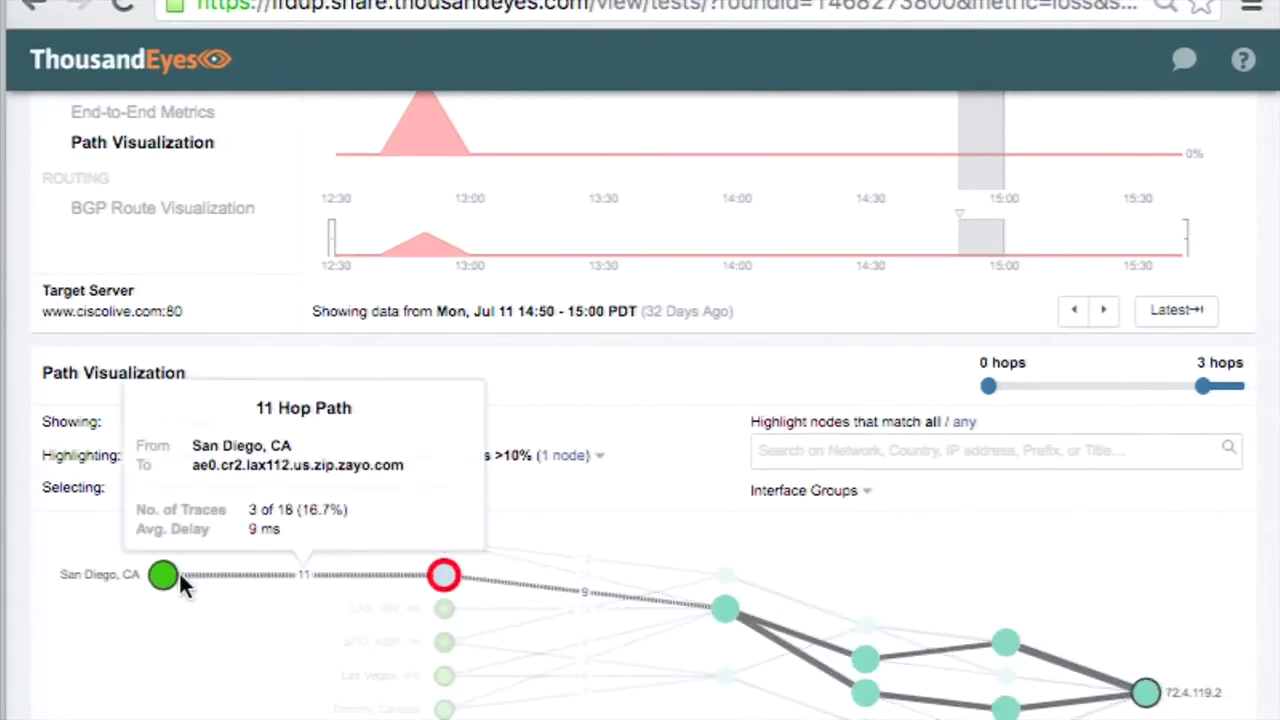
{"action": "left_click", "coordinate": [176, 580]}
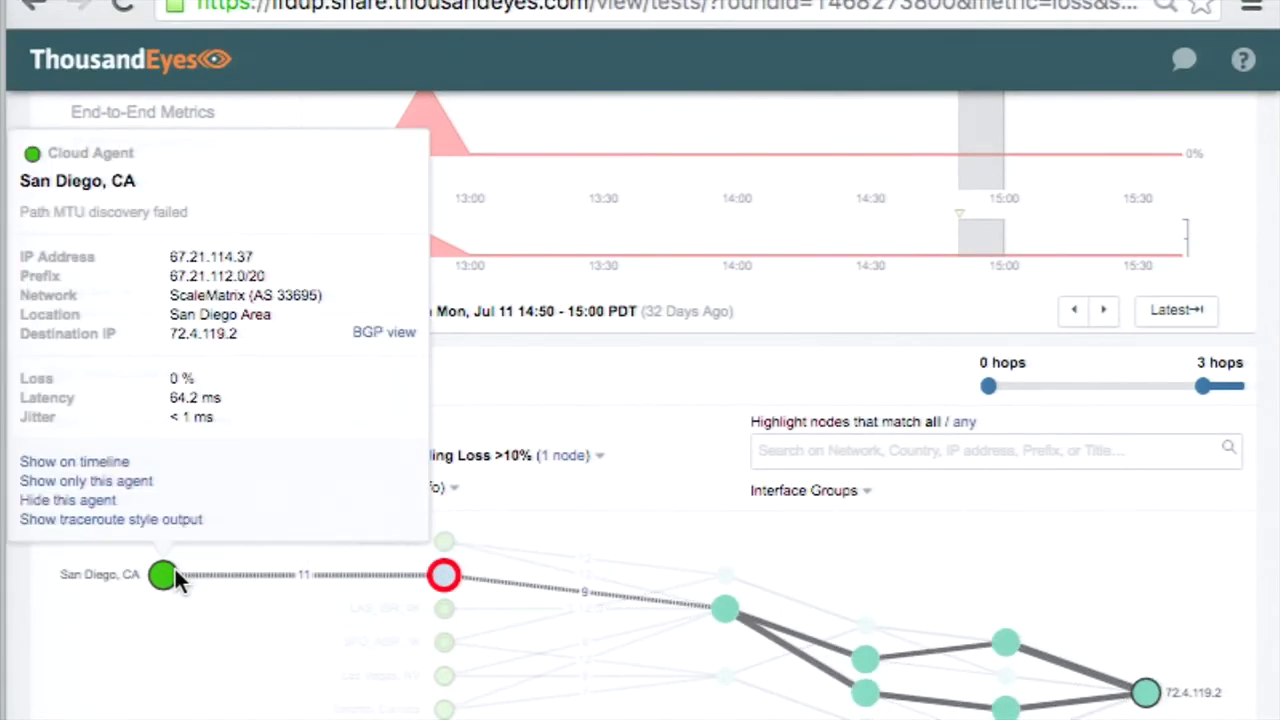
{"action": "left_click", "coordinate": [441, 610]}
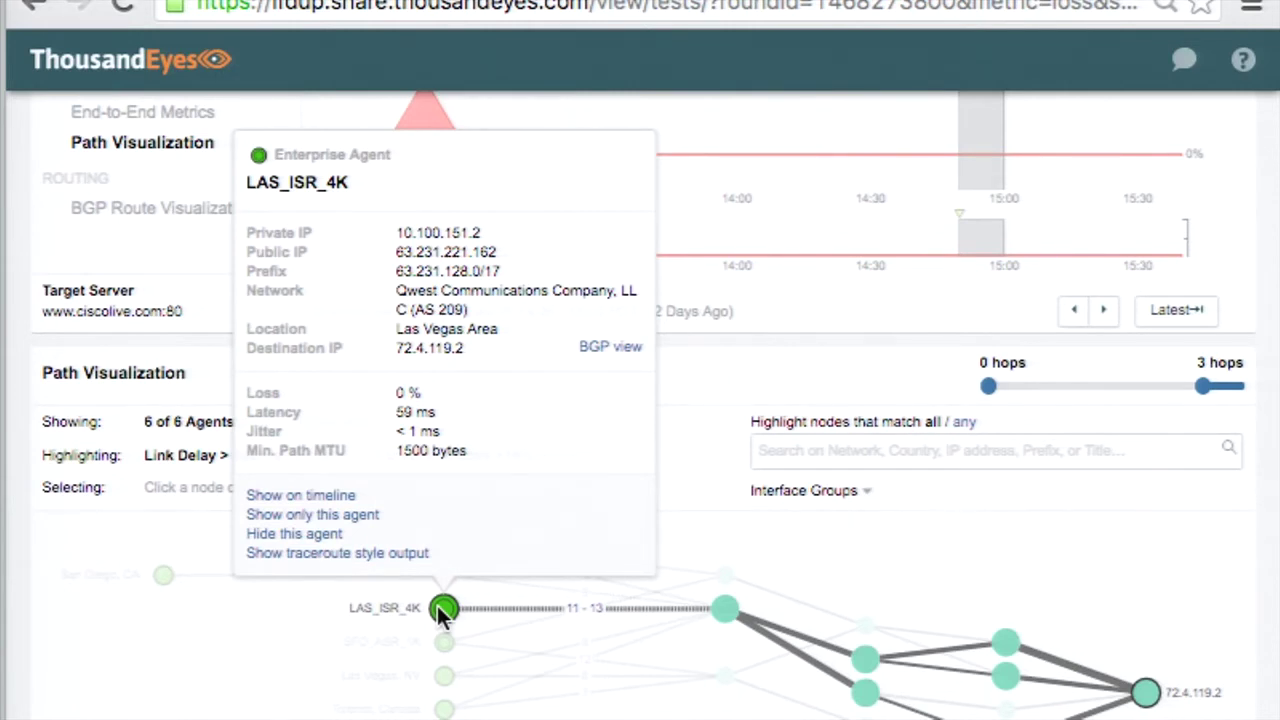
{"action": "mouse_move", "coordinate": [445, 645]}
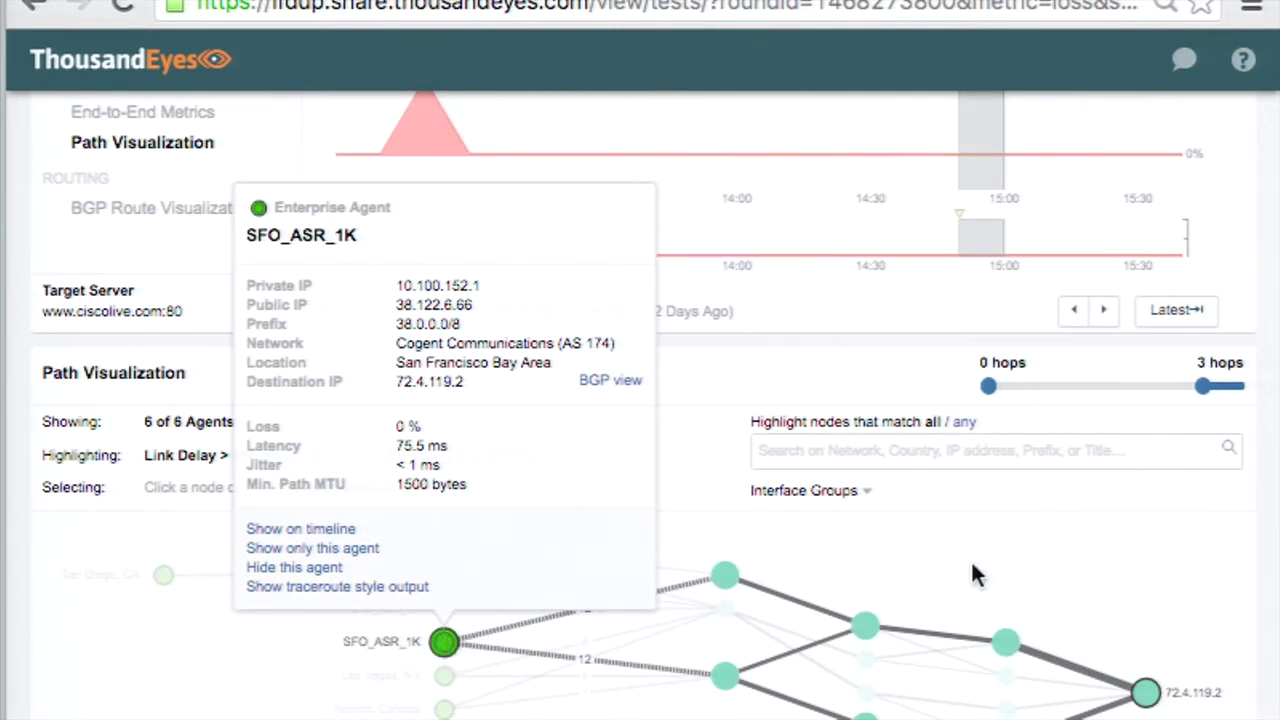
Expand the path graph to span 9 hops.
{"action": "mouse_move", "coordinate": [1145, 692]}
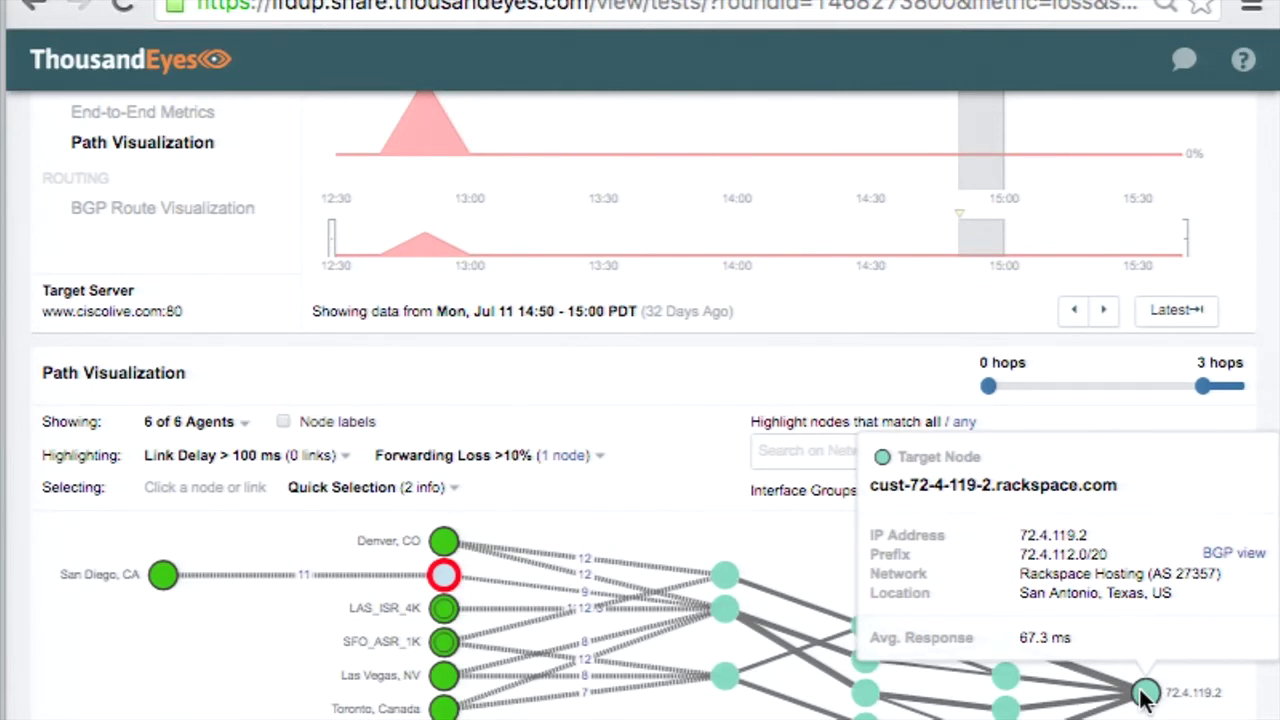
{"action": "mouse_move", "coordinate": [731, 576]}
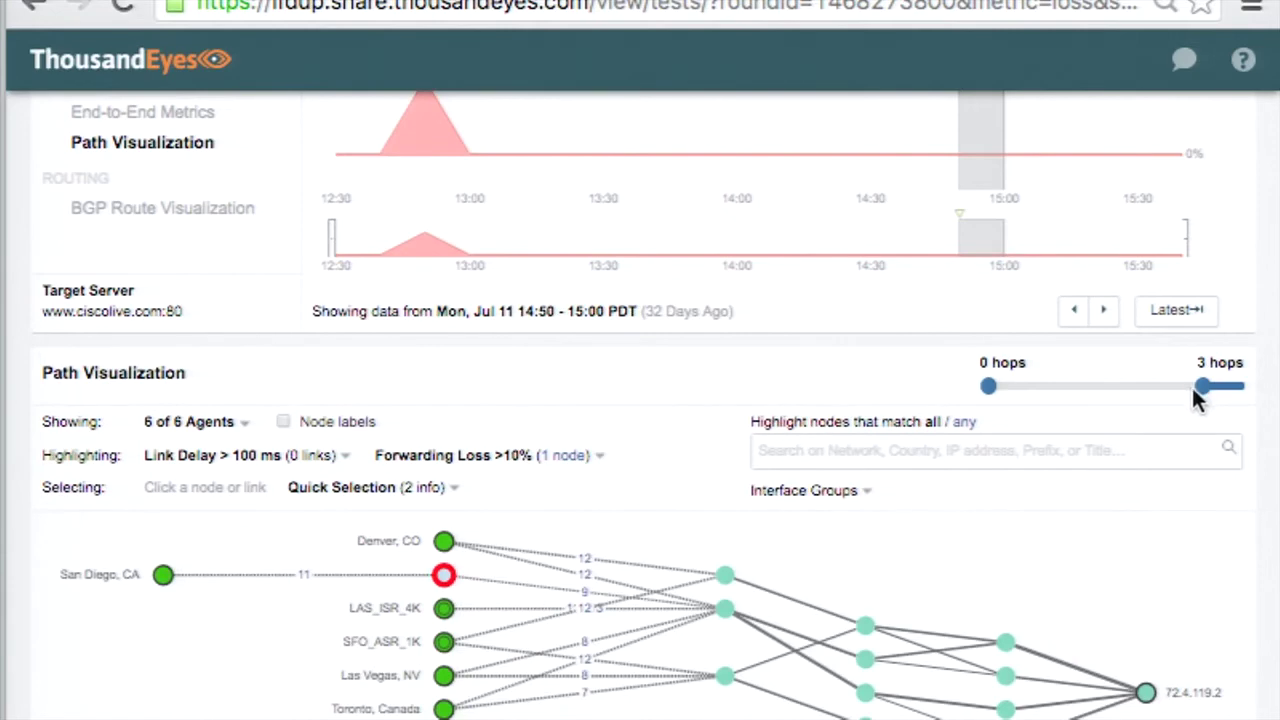
{"action": "left_click_drag", "start_coordinate": [1204, 399], "coordinate": [1147, 397]}
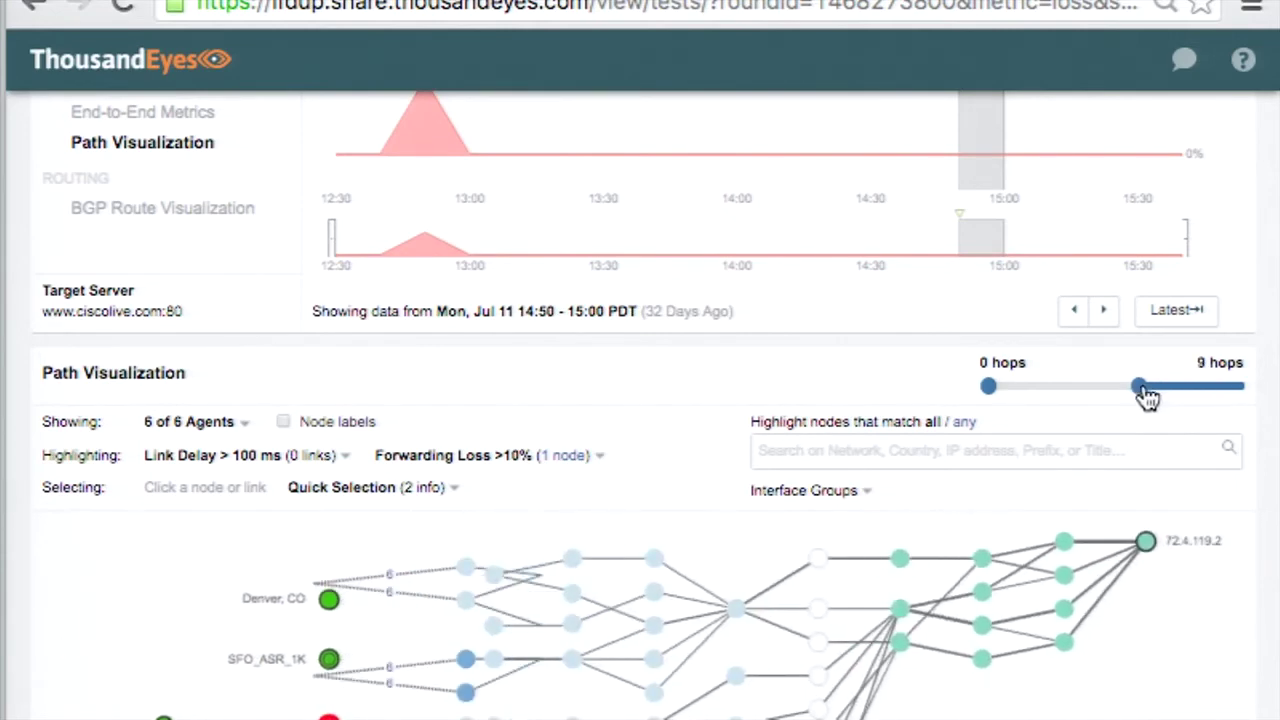
{"action": "scroll", "coordinate": [1032, 533], "scroll_direction": "down", "scroll_amount": 3}
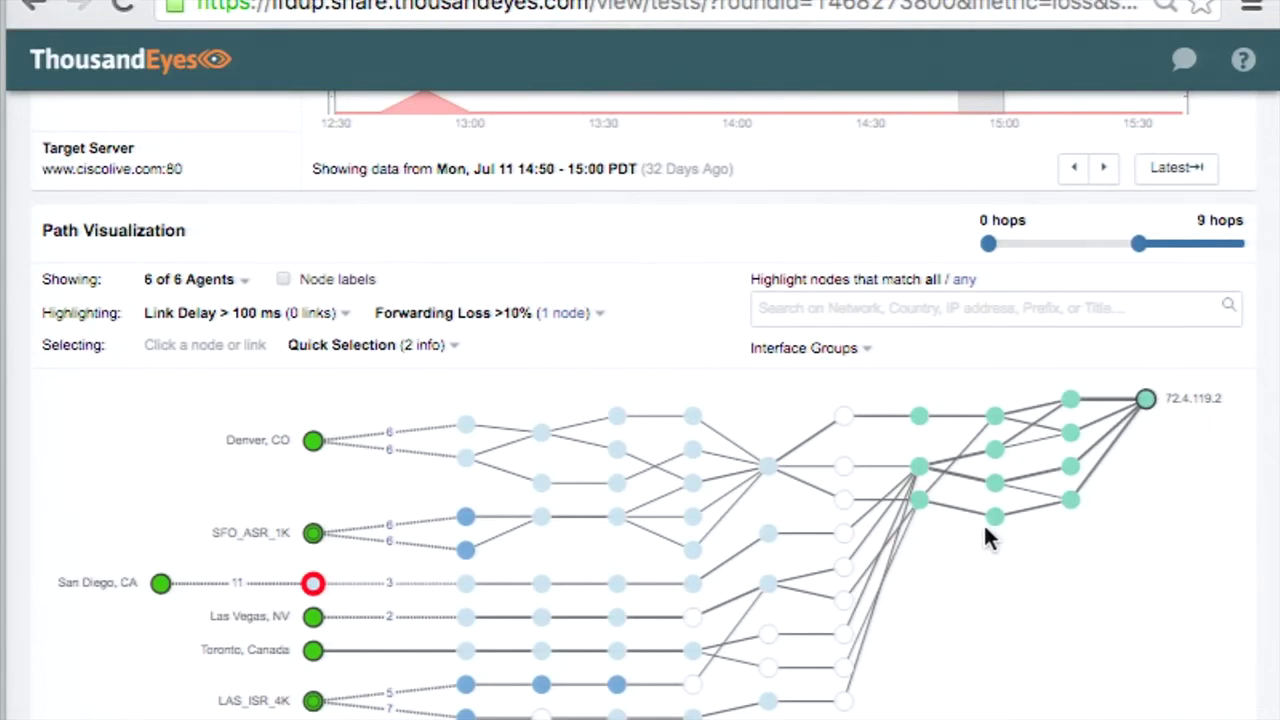
{"action": "mouse_move", "coordinate": [1004, 514]}
{"action": "mouse_move", "coordinate": [466, 520]}
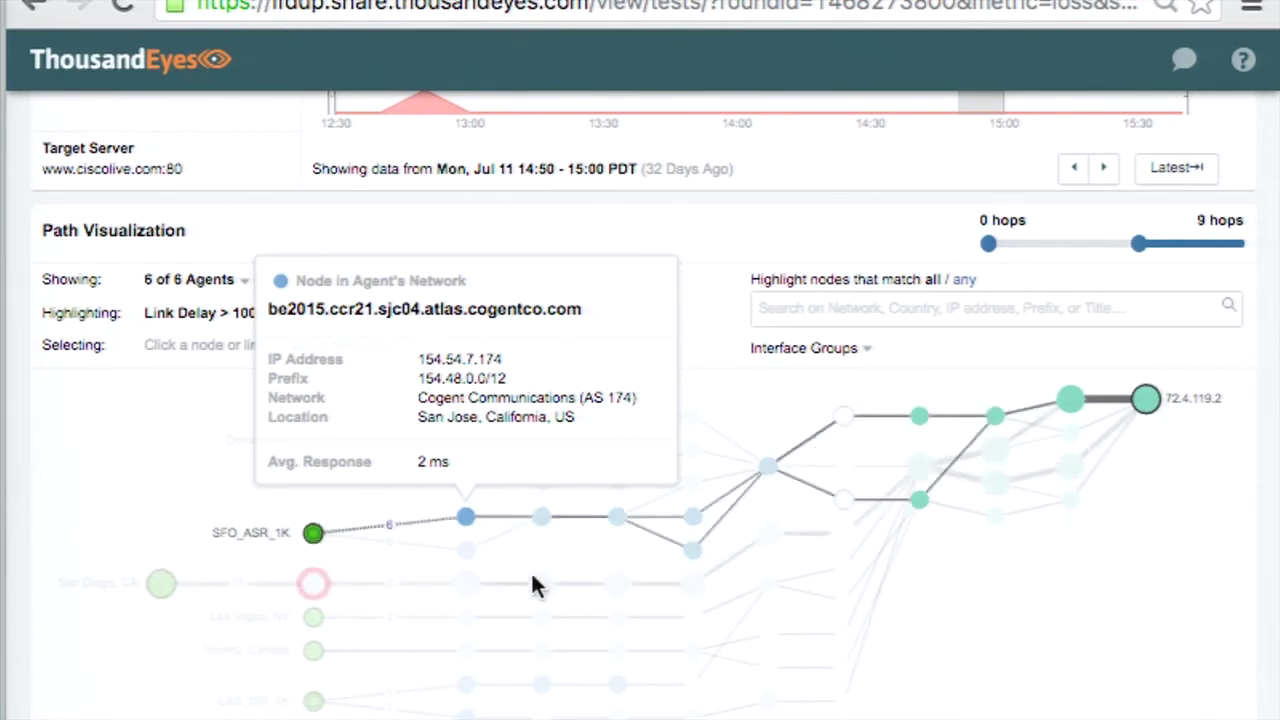
{"action": "mouse_move", "coordinate": [560, 514]}
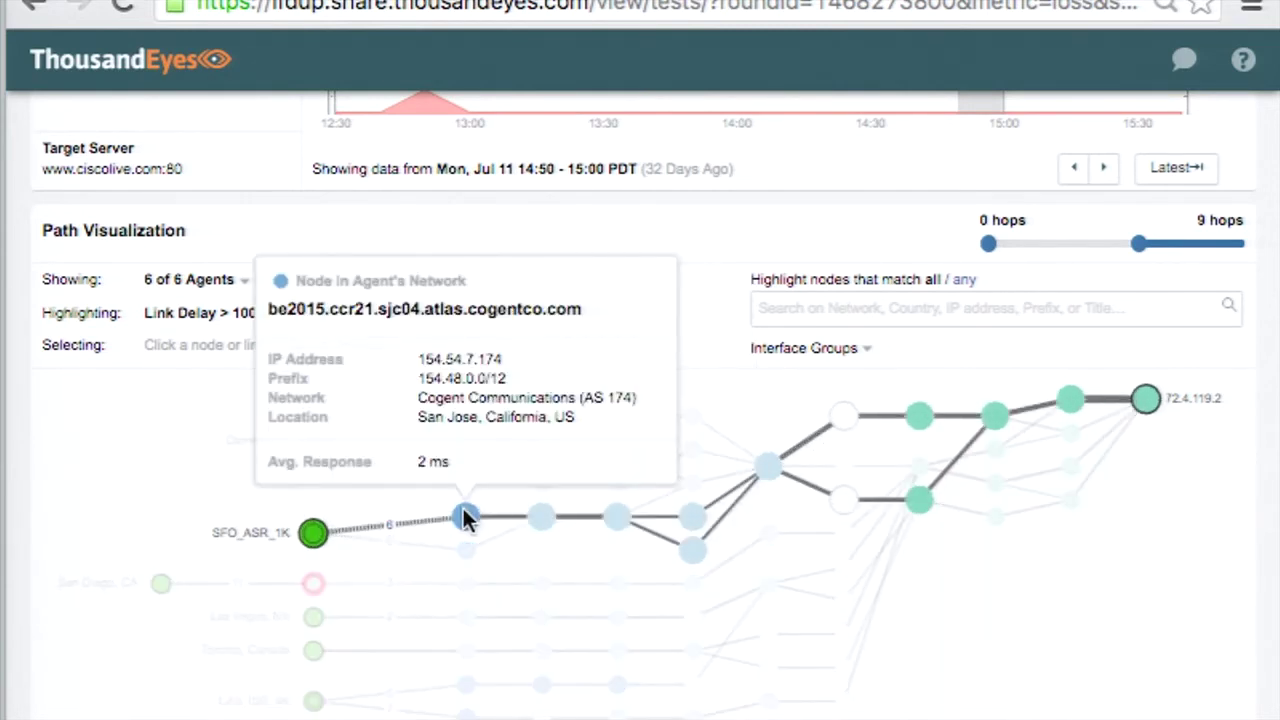
{"action": "mouse_move", "coordinate": [537, 535]}
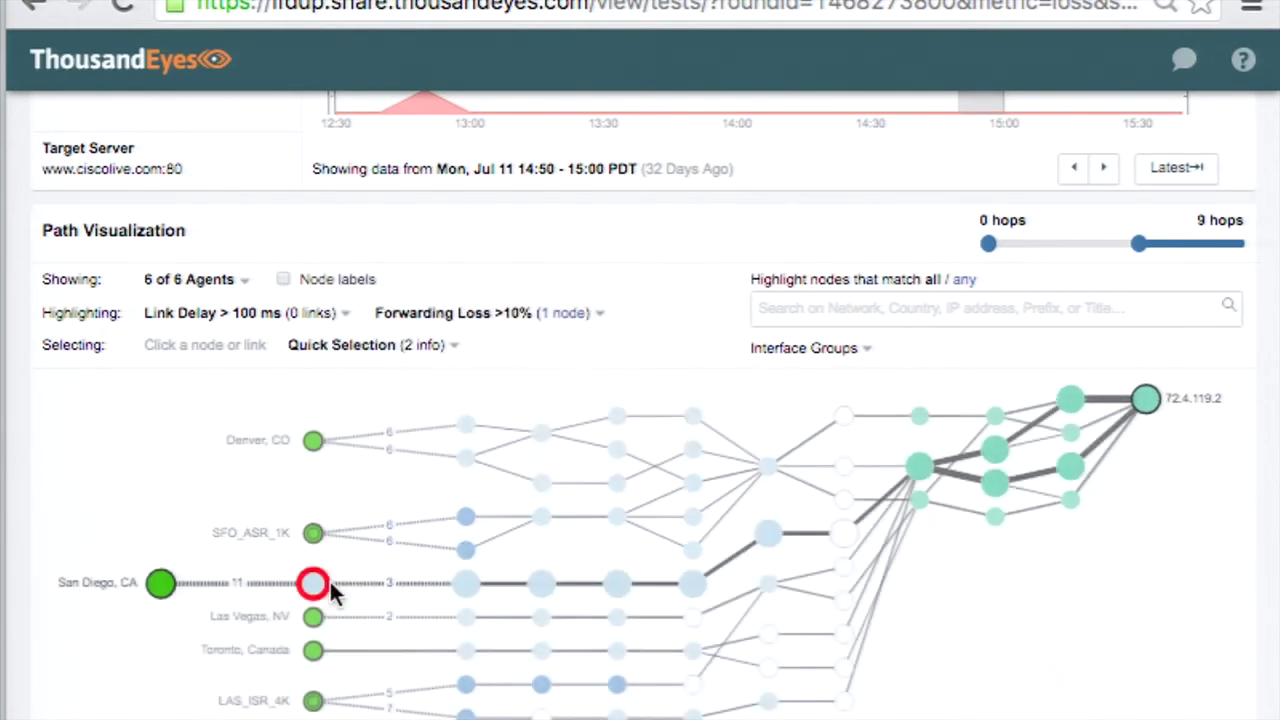
{"action": "mouse_move", "coordinate": [326, 586]}
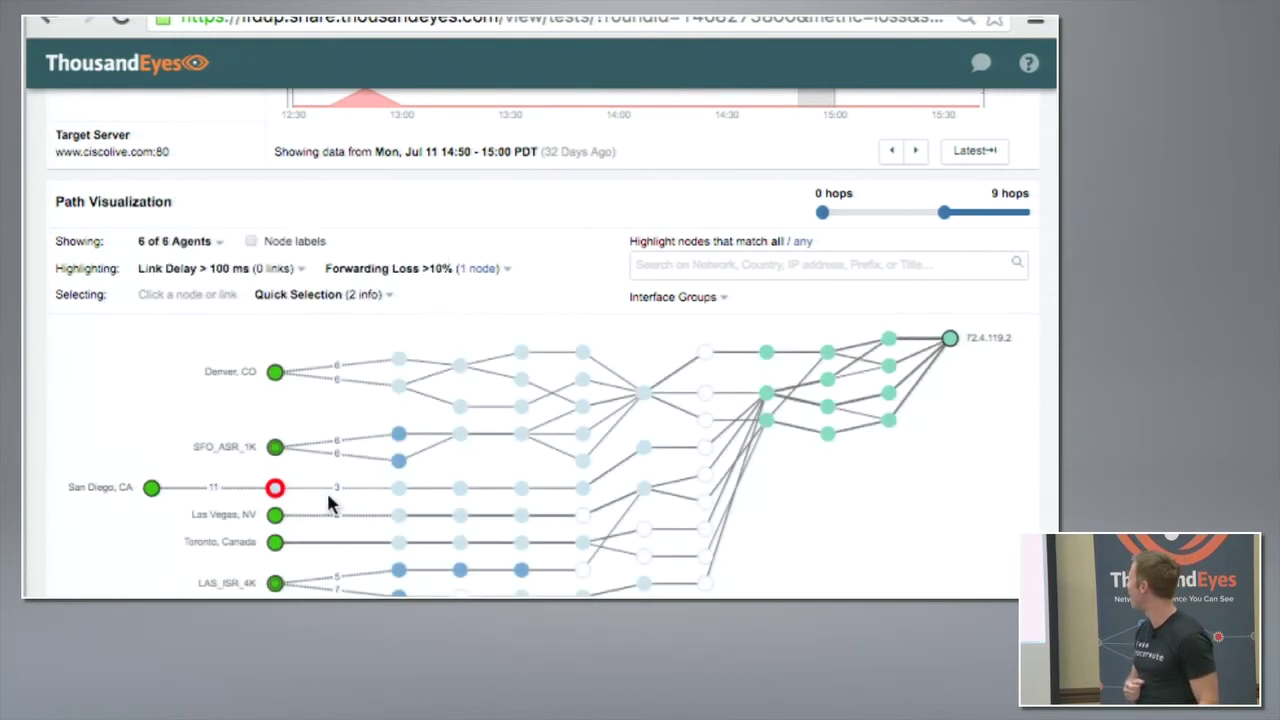
Pick '1 agent with failed path MTU discovery' in Quick Selection to highlight San Diego's route.
{"action": "left_click", "coordinate": [391, 300]}
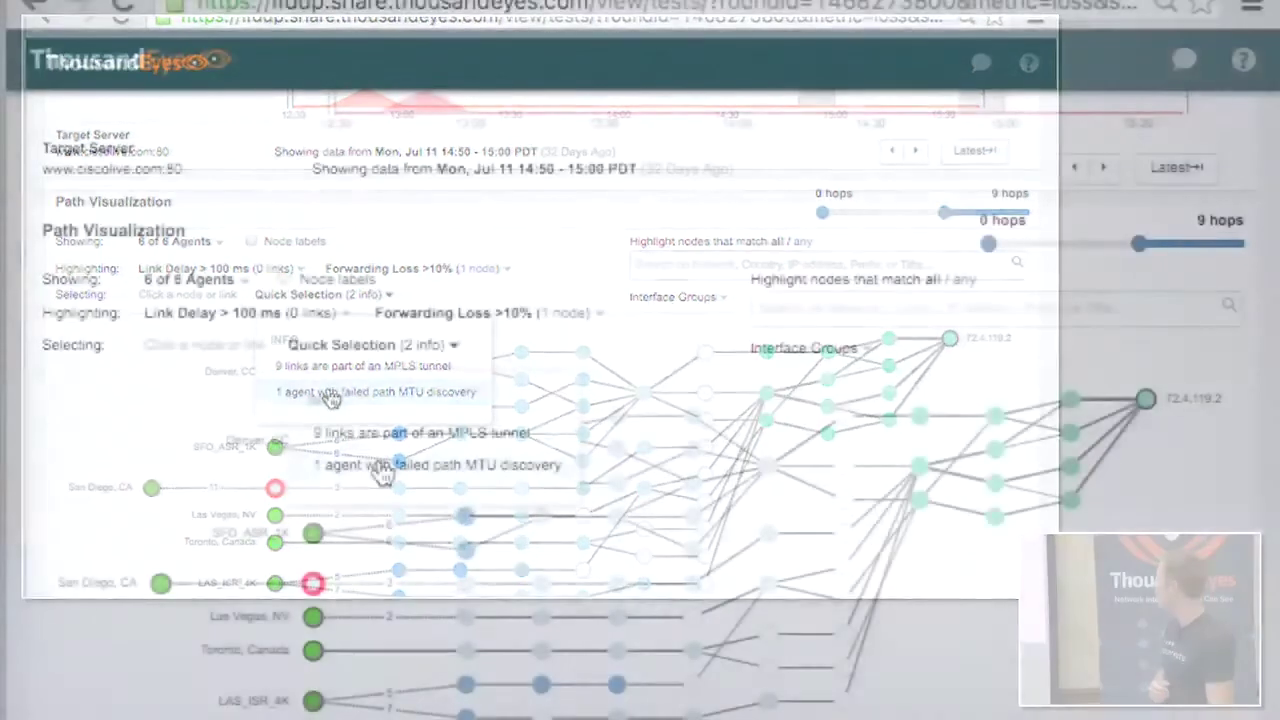
{"action": "left_click", "coordinate": [383, 470]}
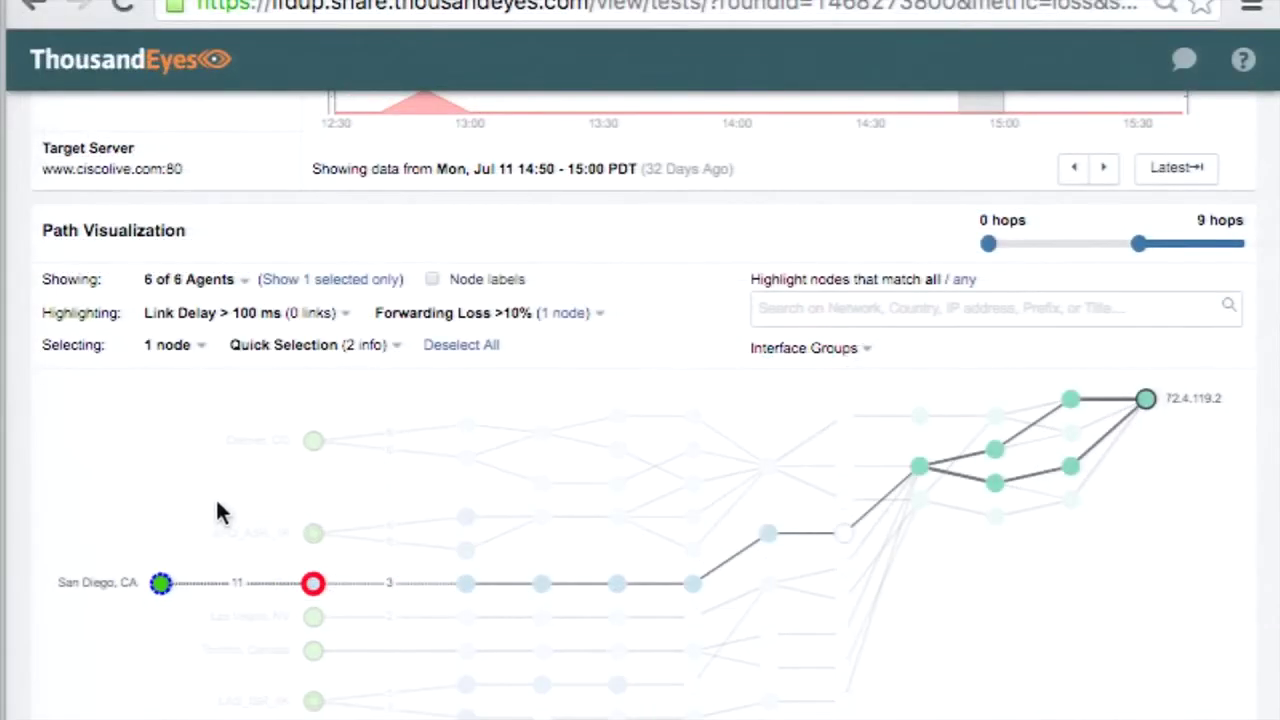
{"action": "mouse_move", "coordinate": [158, 586]}
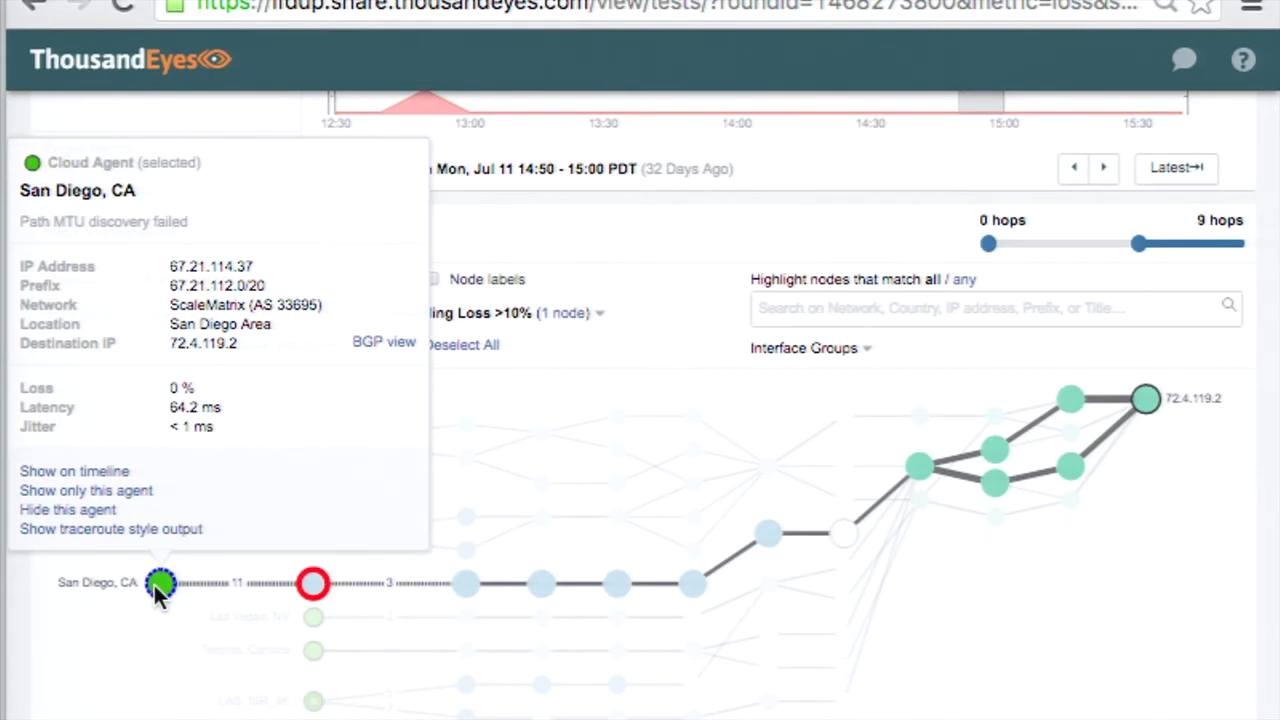
{"action": "mouse_move", "coordinate": [311, 618]}
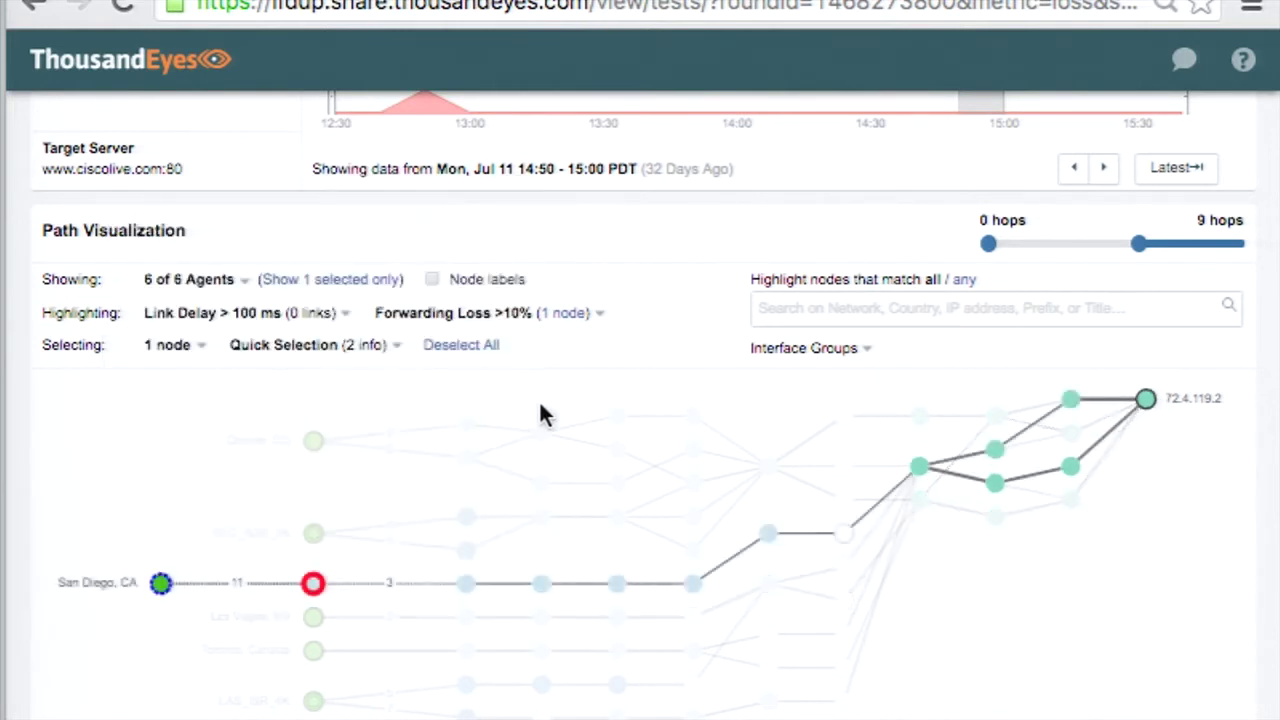
Select the '9 links are part of an MPLS tunnel' quick selection.
{"action": "mouse_move", "coordinate": [363, 355]}
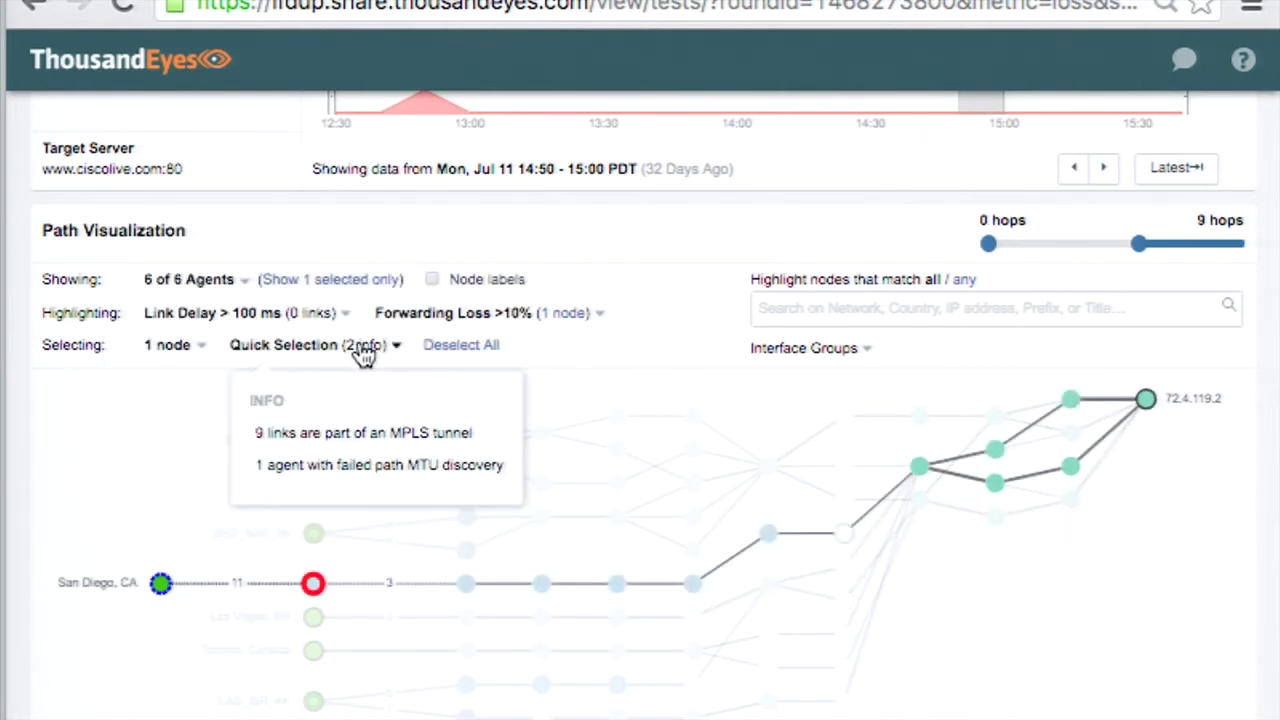
{"action": "left_click", "coordinate": [330, 436]}
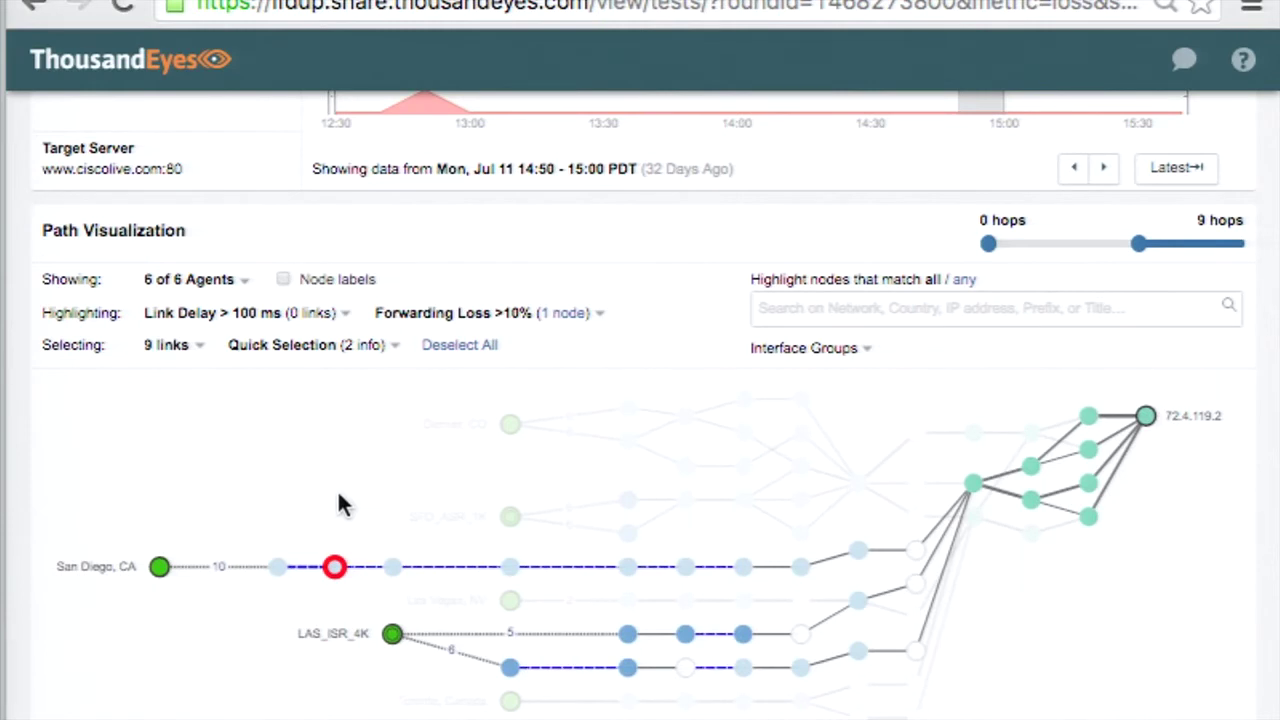
{"action": "mouse_move", "coordinate": [364, 566]}
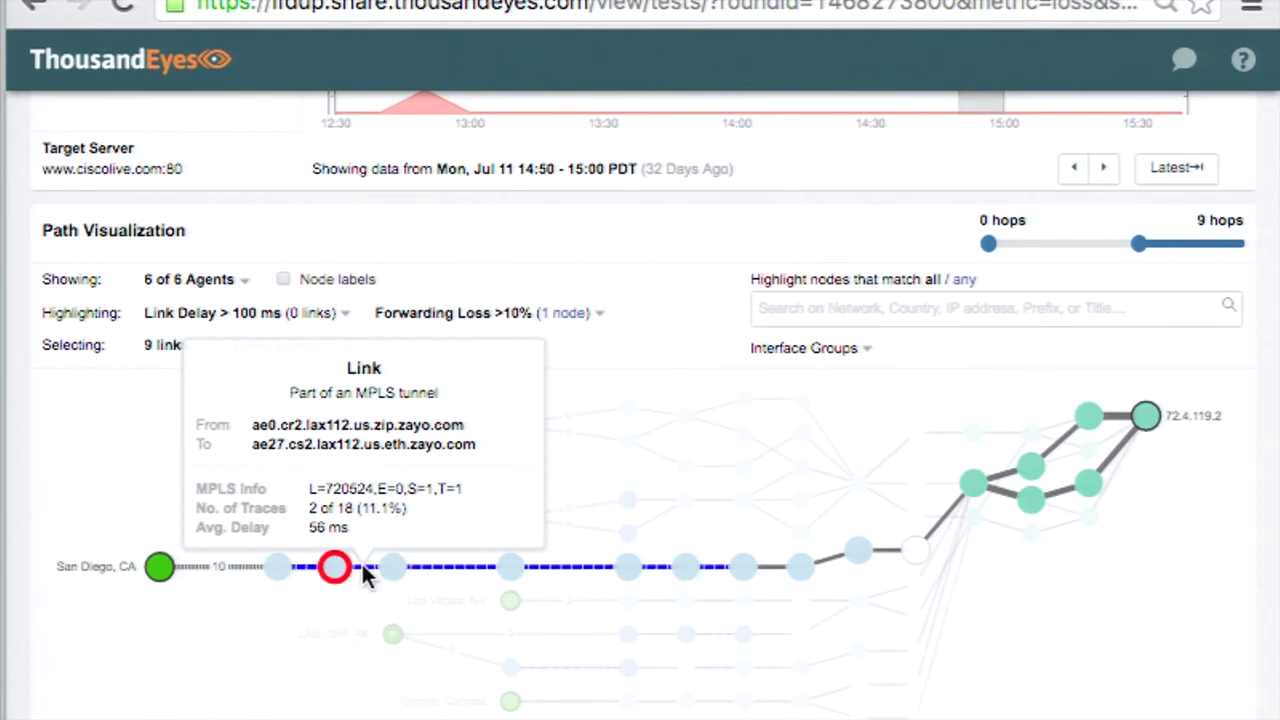
Inspect the San Diego agent and destination node 72.4.119.2 details.
{"action": "left_click", "coordinate": [158, 568]}
{"action": "left_click", "coordinate": [1145, 430]}
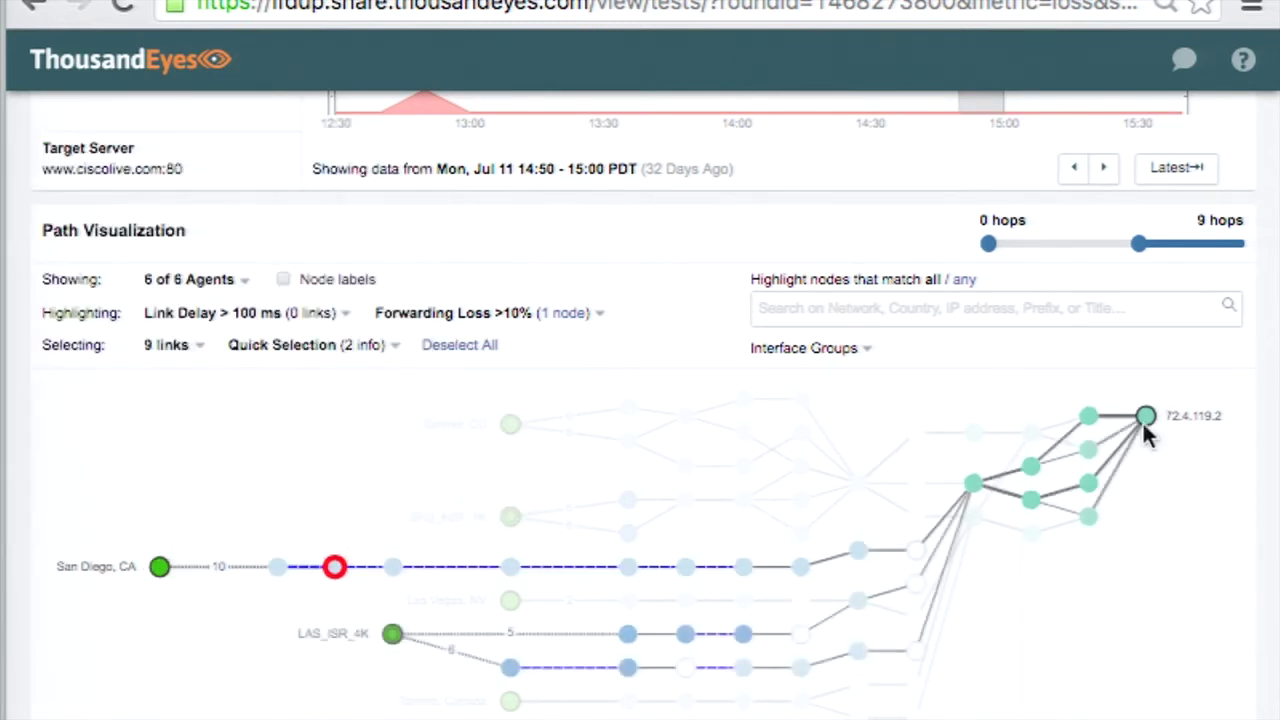
{"action": "left_click", "coordinate": [1152, 416]}
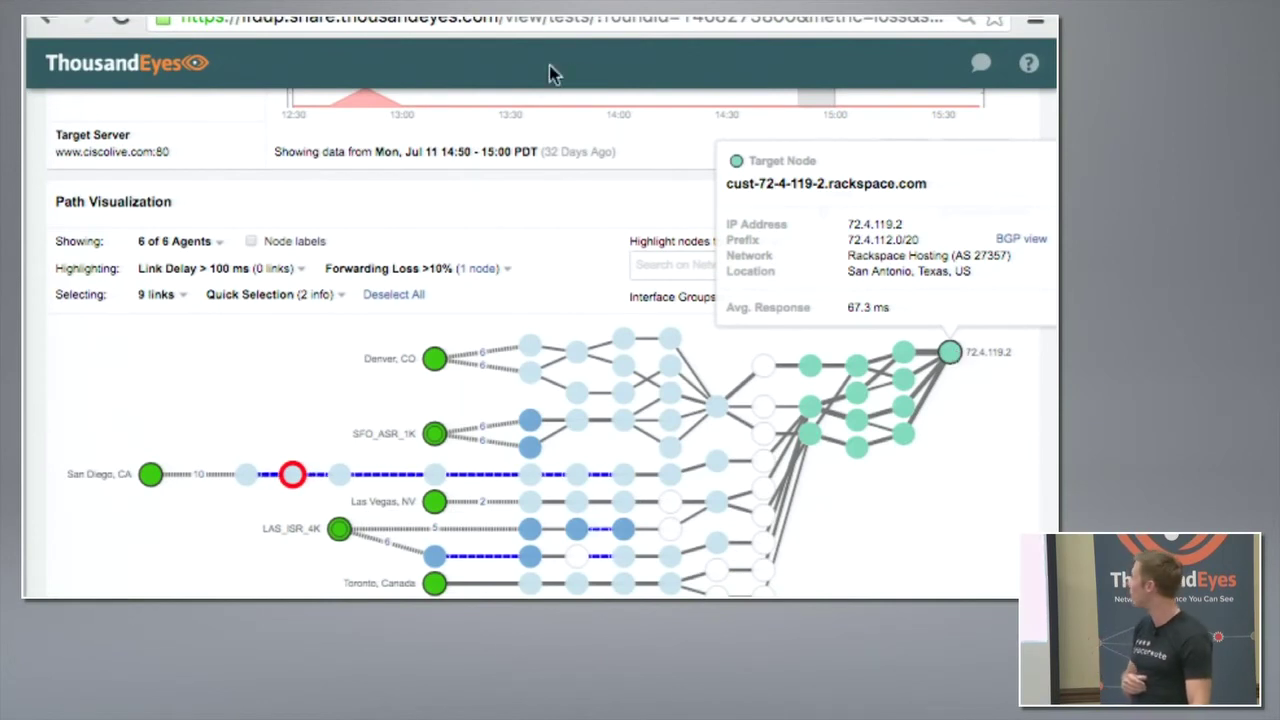
{"action": "scroll", "coordinate": [478, 197], "scroll_direction": "up", "scroll_amount": 1}
{"action": "scroll", "coordinate": [480, 203], "scroll_direction": "up", "scroll_amount": 2}
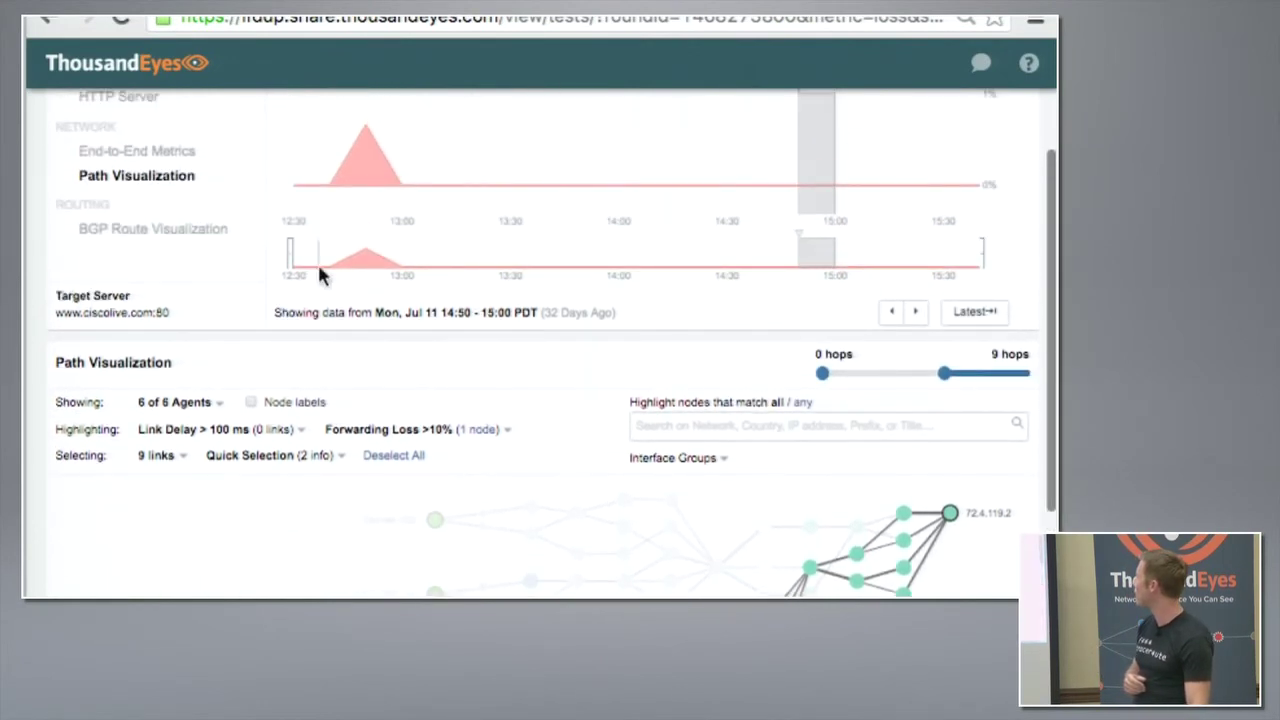
Open BGP Route Visualization for 72.4.112.0/20 and review the 45 monitors' graph.
{"action": "left_click", "coordinate": [186, 235]}
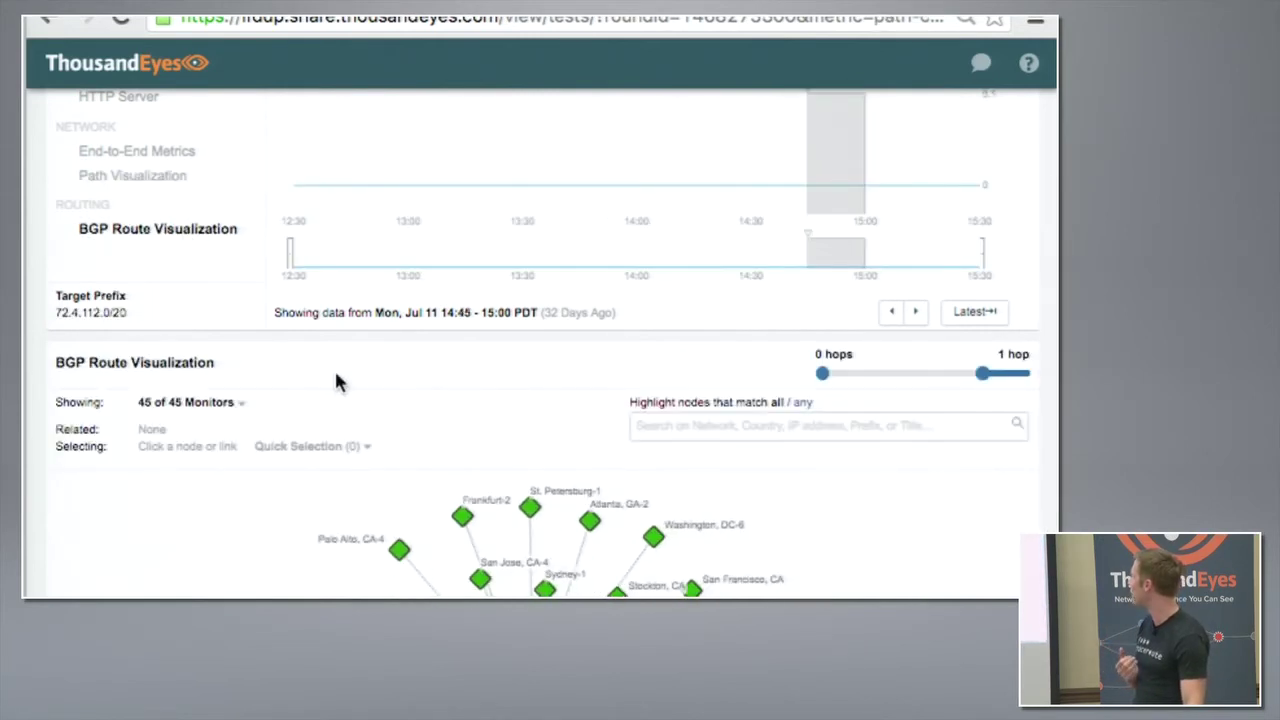
{"action": "scroll", "coordinate": [337, 380], "scroll_direction": "up", "scroll_amount": 3}
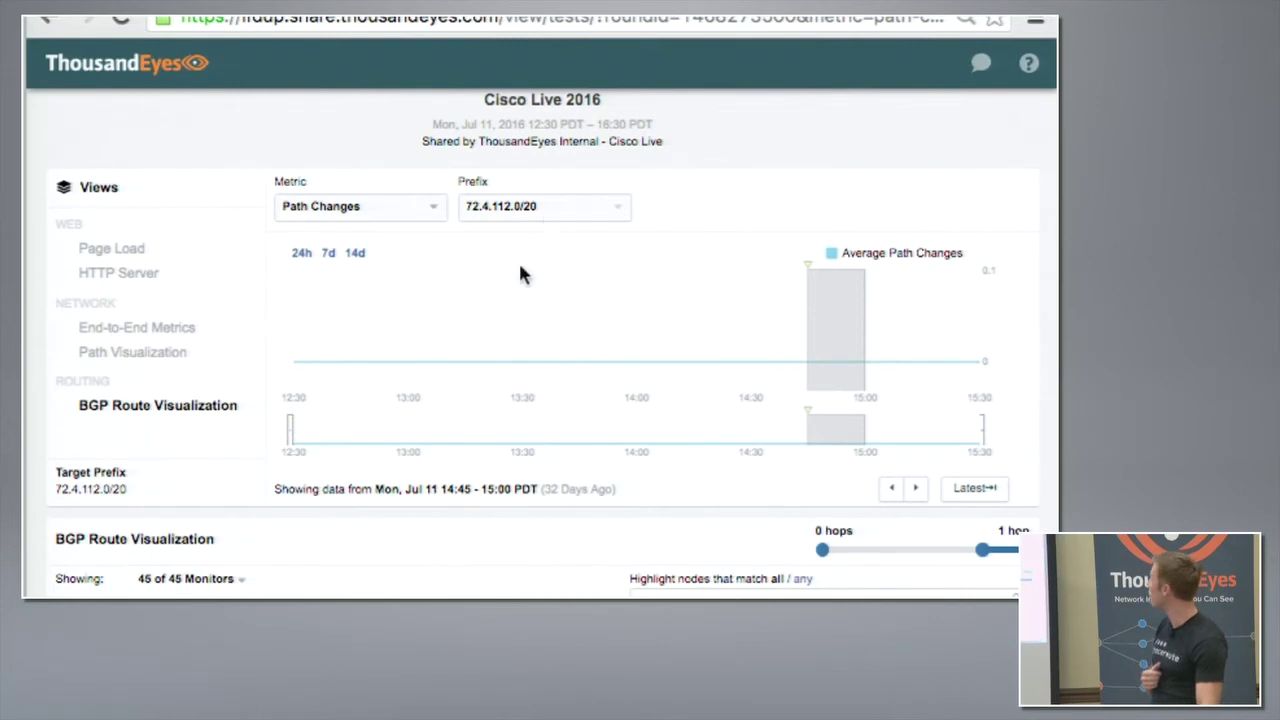
{"action": "scroll", "coordinate": [465, 400], "scroll_direction": "down", "scroll_amount": 3}
{"action": "scroll", "coordinate": [465, 405], "scroll_direction": "down", "scroll_amount": 3}
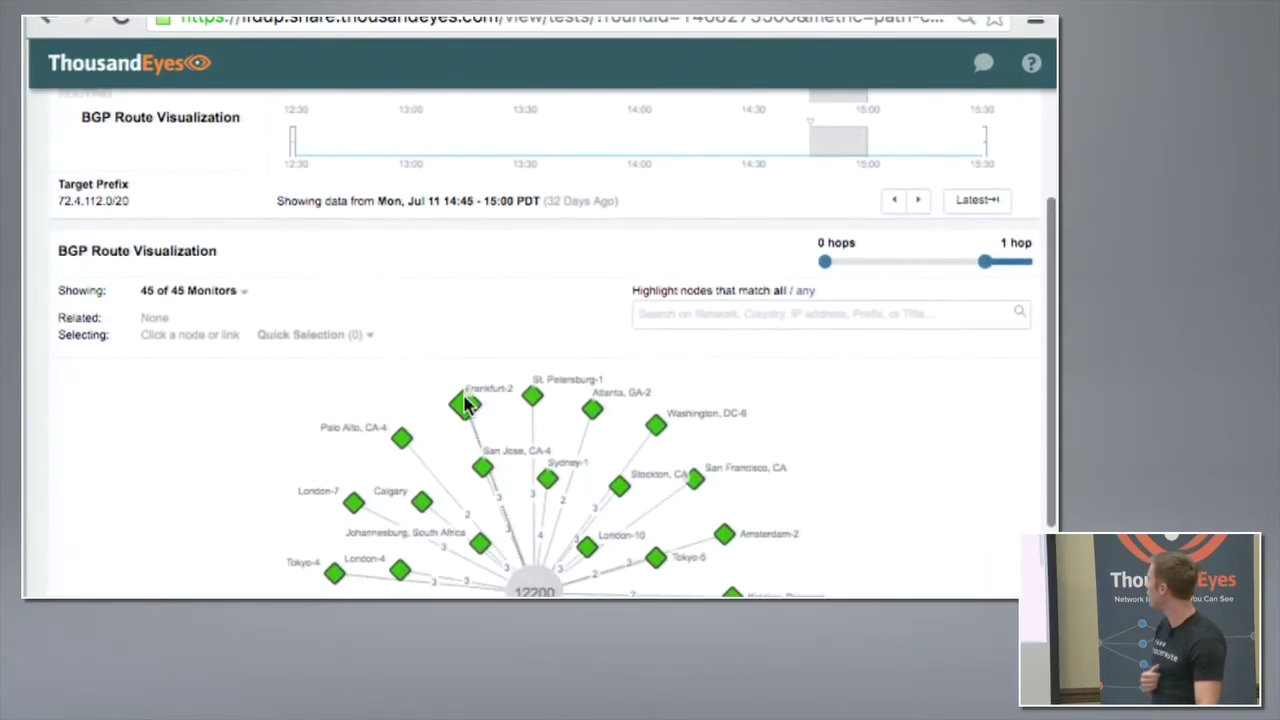
{"action": "mouse_move", "coordinate": [465, 405]}
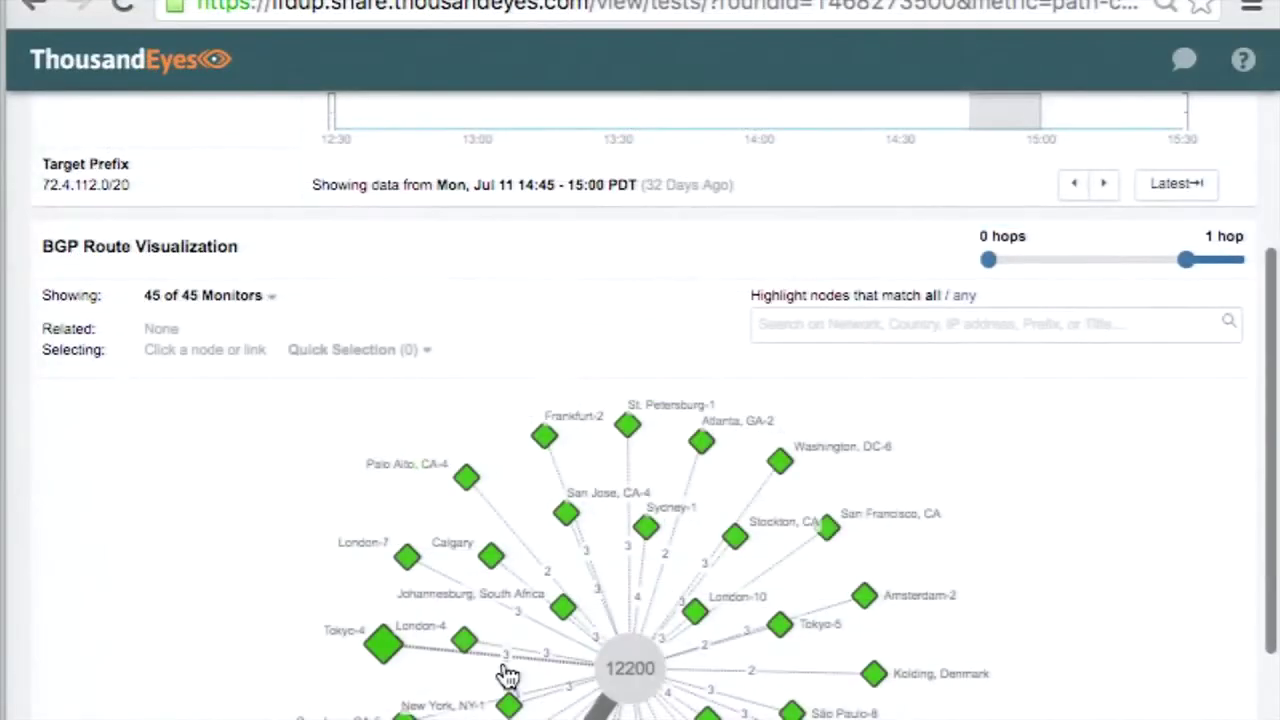
{"action": "scroll", "coordinate": [434, 563], "scroll_direction": "down", "scroll_amount": 3}
{"action": "mouse_move", "coordinate": [435, 563]}
{"action": "mouse_move", "coordinate": [481, 706]}
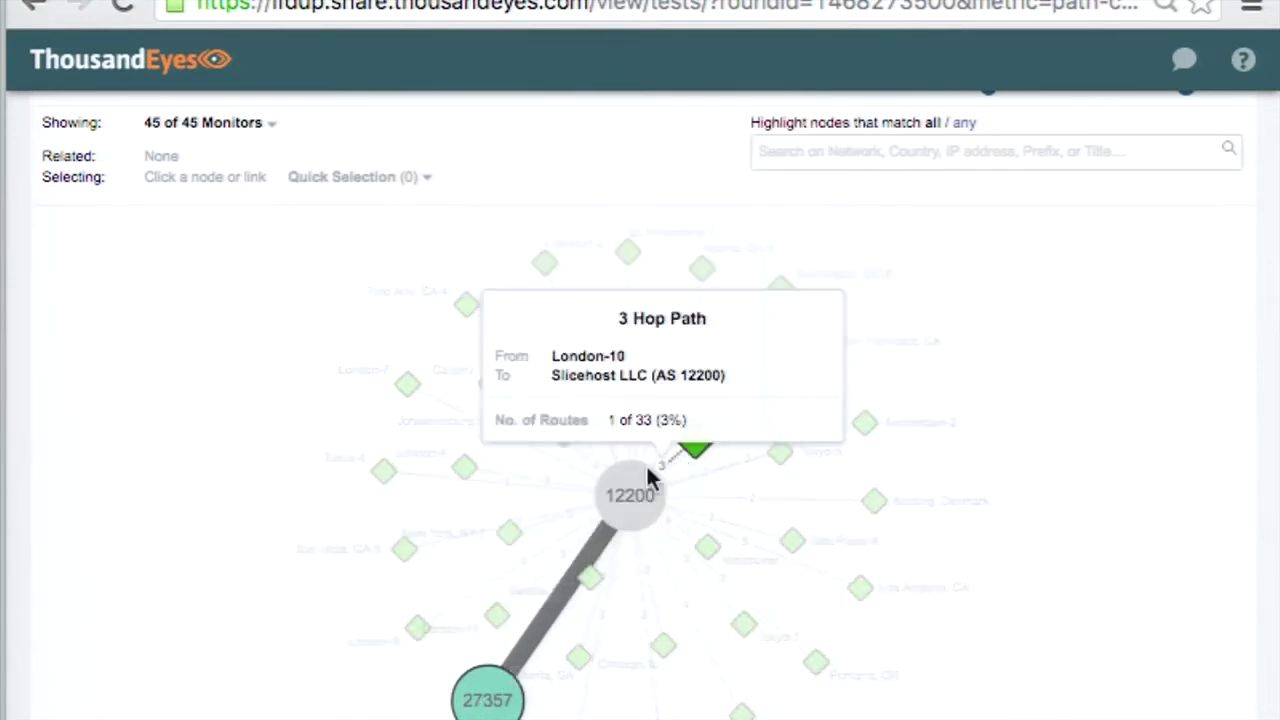
{"action": "mouse_move", "coordinate": [637, 483]}
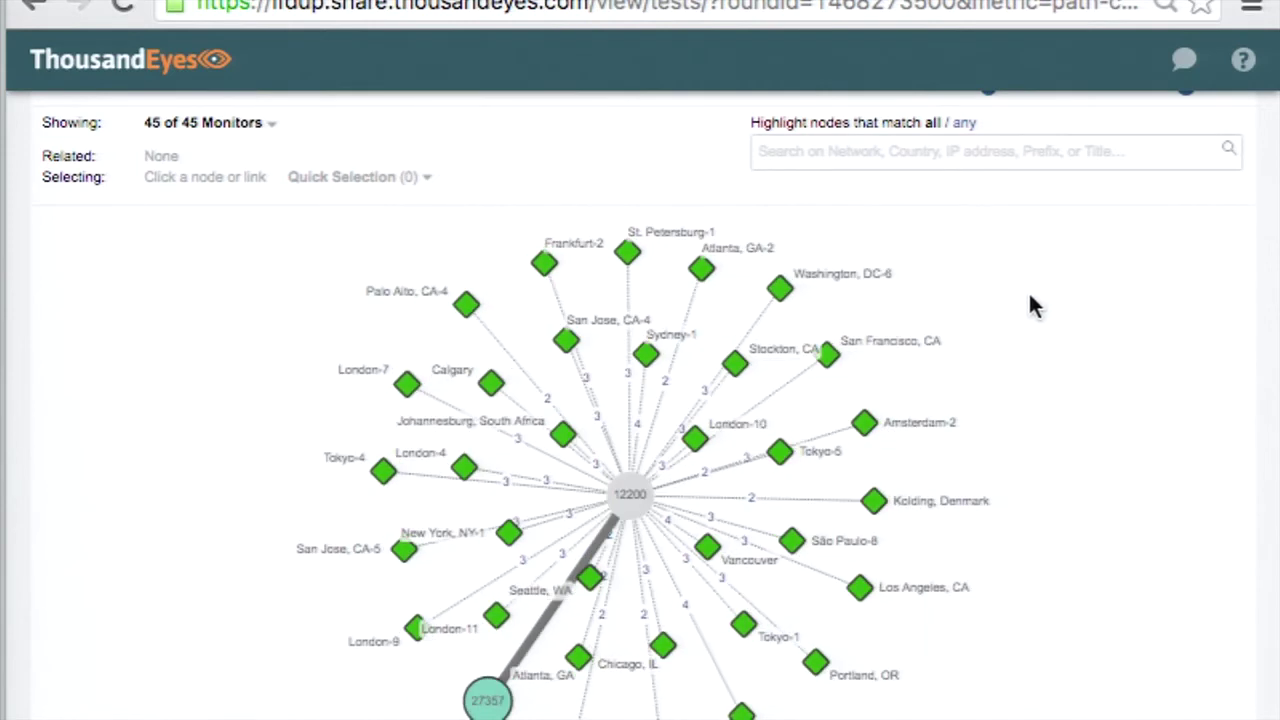
{"action": "scroll", "coordinate": [1030, 295], "scroll_direction": "up", "scroll_amount": 4}
Extend the BGP route graph to 2 hops and inspect transit ASes 3356, 2914, 6461, 1299.
{"action": "left_click", "coordinate": [1146, 311]}
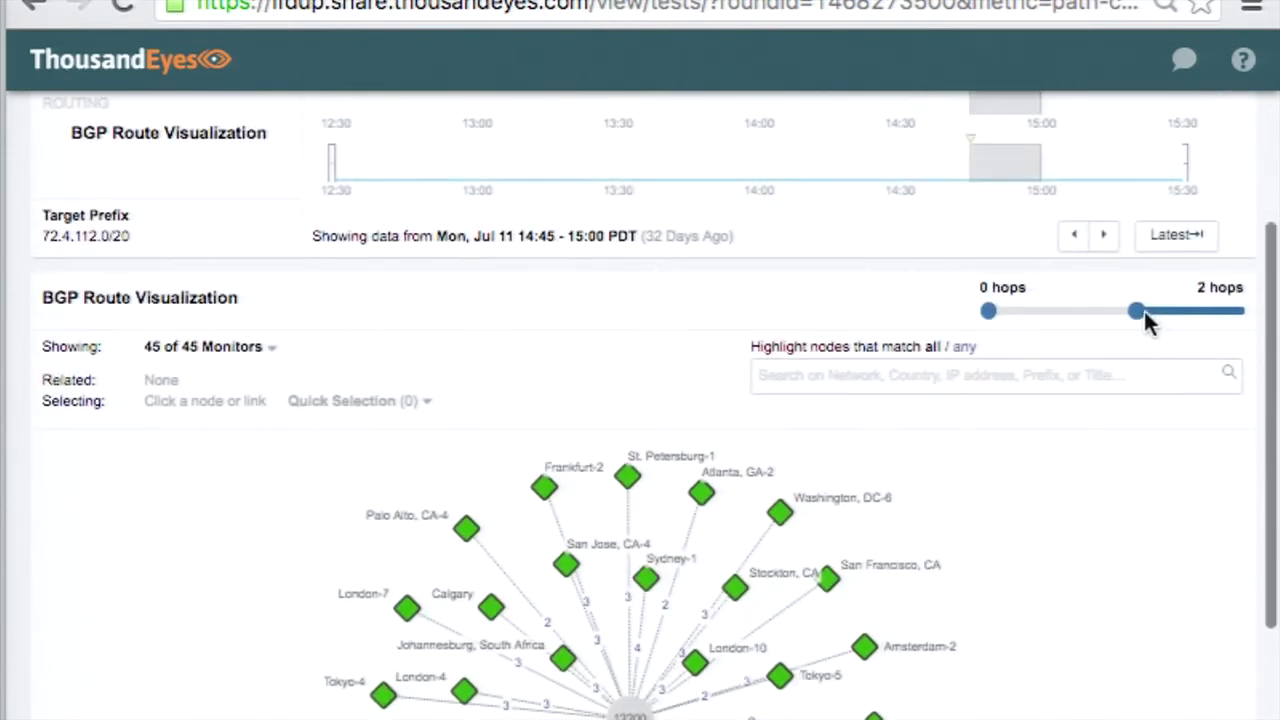
{"action": "scroll", "coordinate": [1091, 645], "scroll_direction": "down", "scroll_amount": 5}
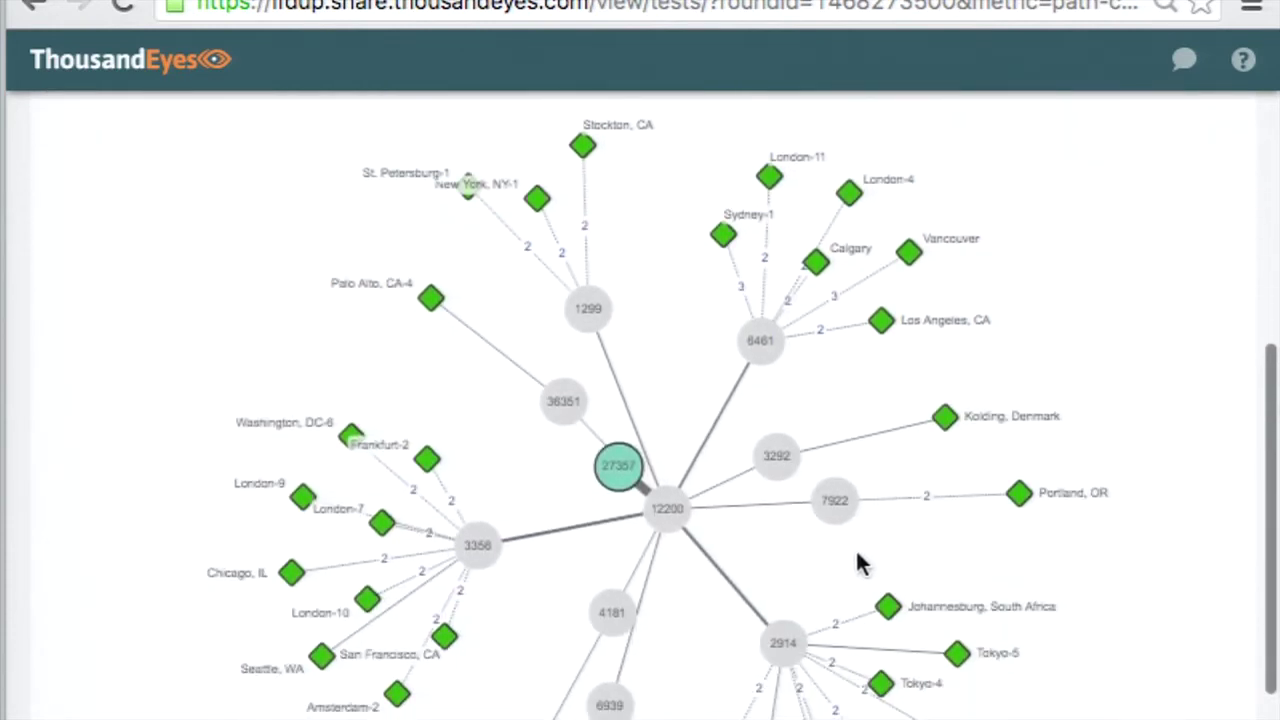
{"action": "mouse_move", "coordinate": [790, 640]}
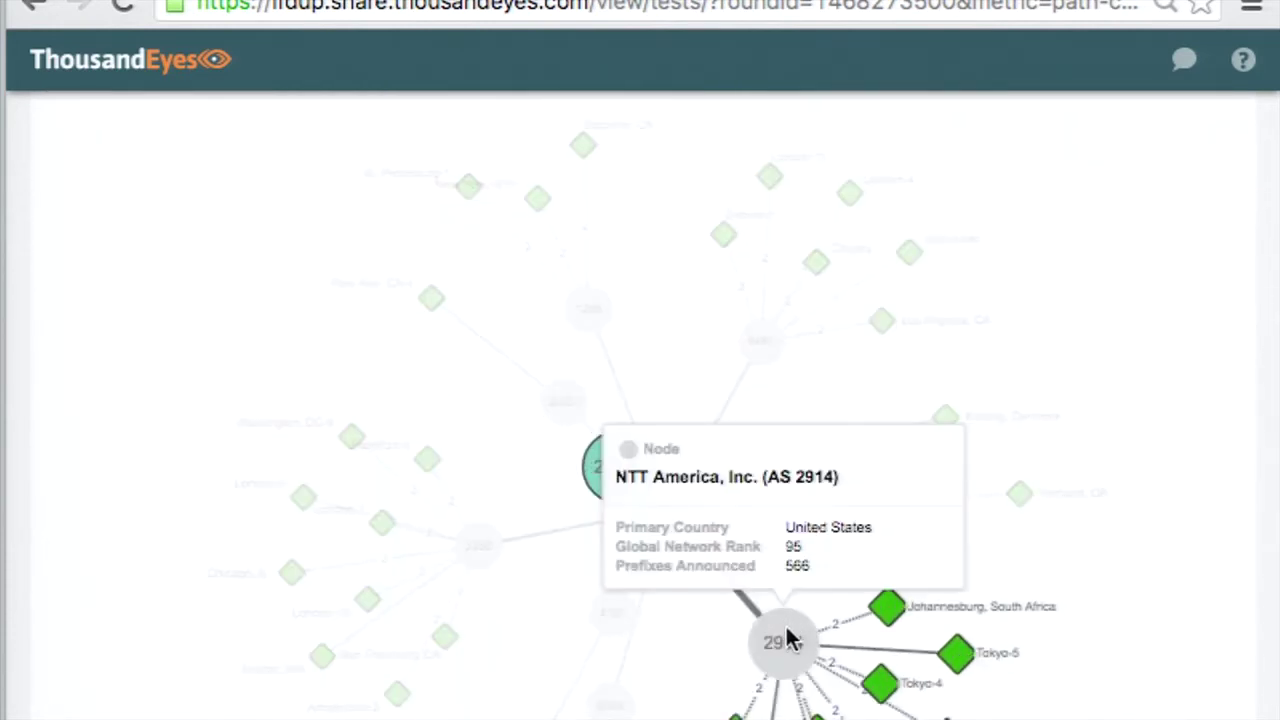
{"action": "mouse_move", "coordinate": [776, 342]}
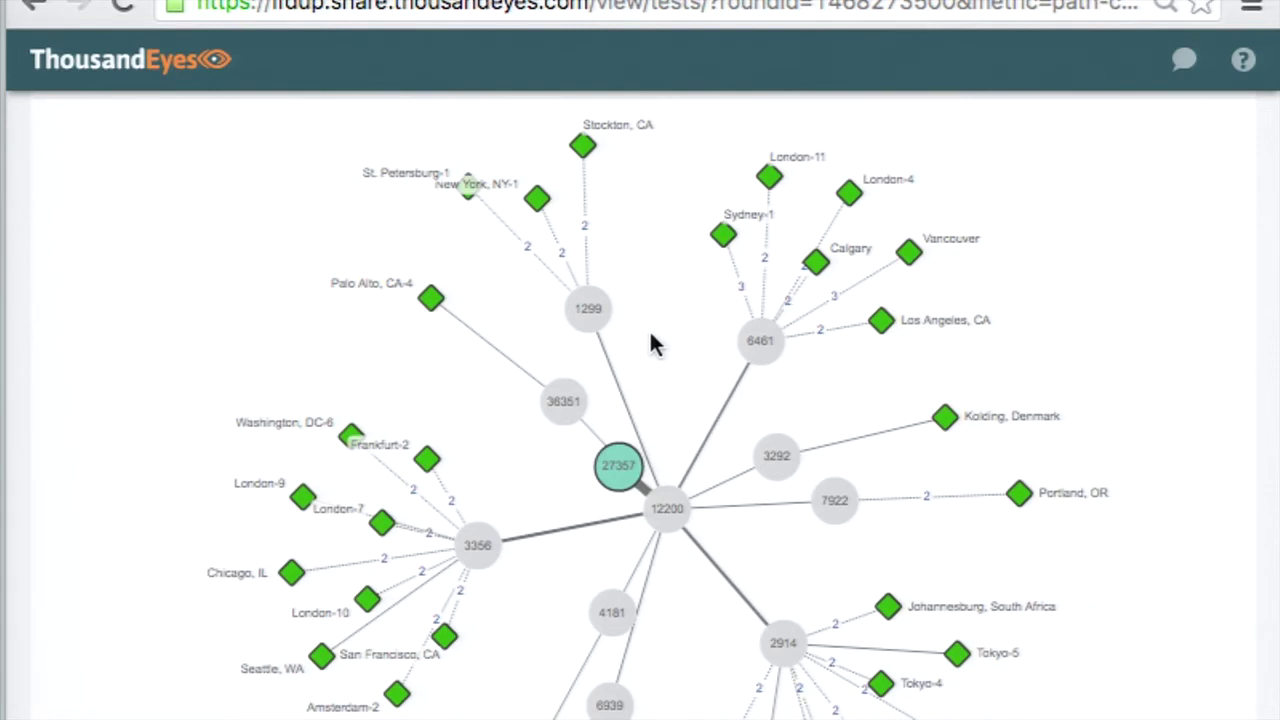
{"action": "scroll", "coordinate": [649, 329], "scroll_direction": "down", "scroll_amount": 1}
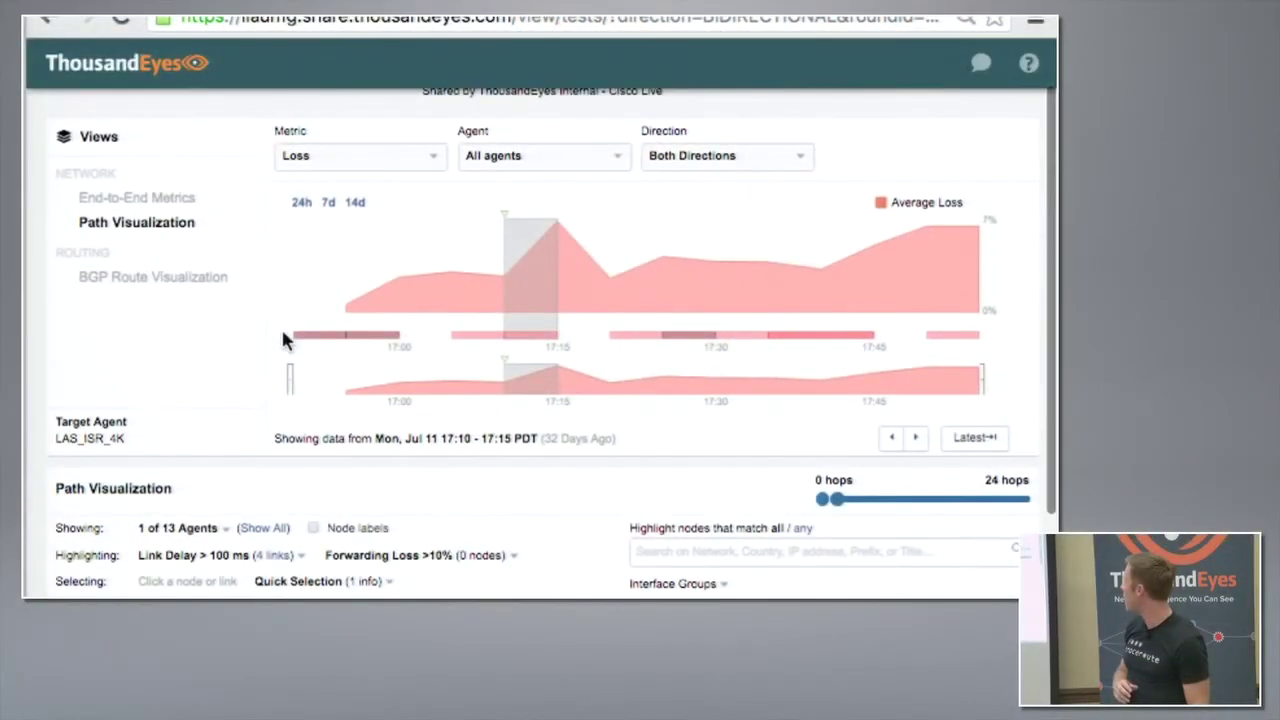
Scroll down to the LAS_ISR_4K path graph and its average-loss chart.
{"action": "scroll", "coordinate": [283, 333], "scroll_direction": "down", "scroll_amount": 1}
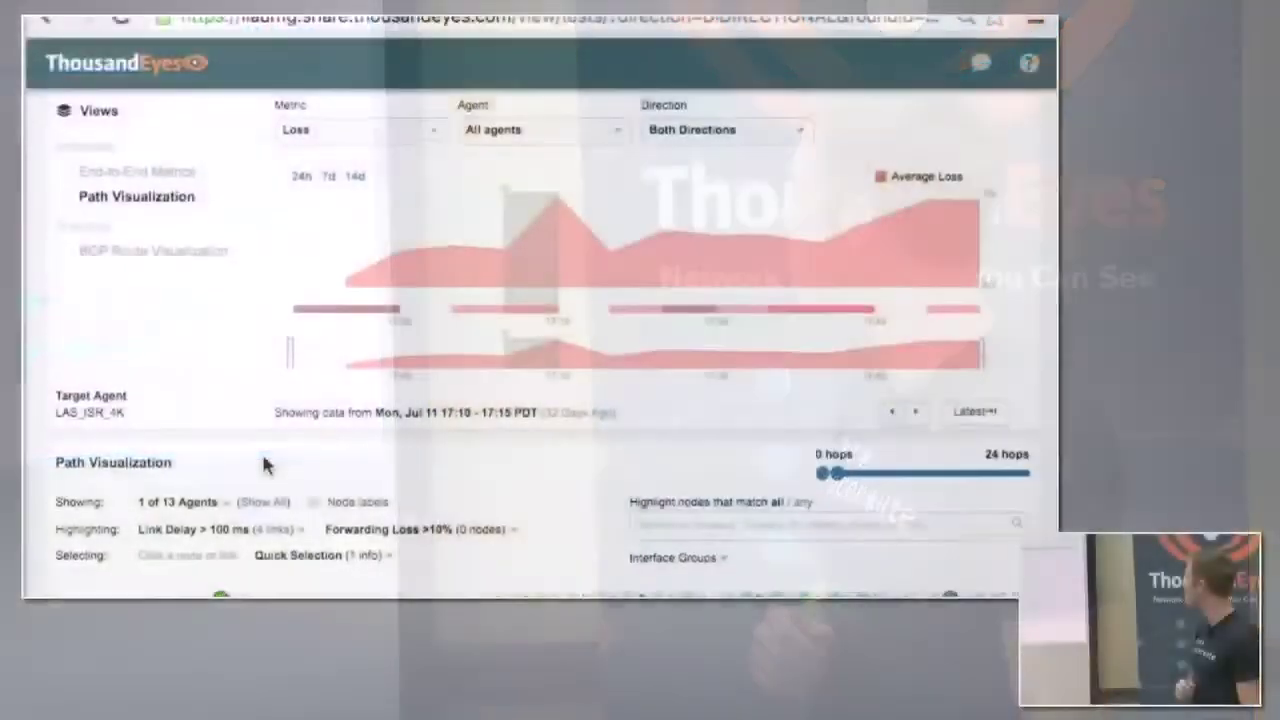
{"action": "scroll", "coordinate": [265, 465], "scroll_direction": "down", "scroll_amount": 1}
{"action": "mouse_move", "coordinate": [305, 538]}
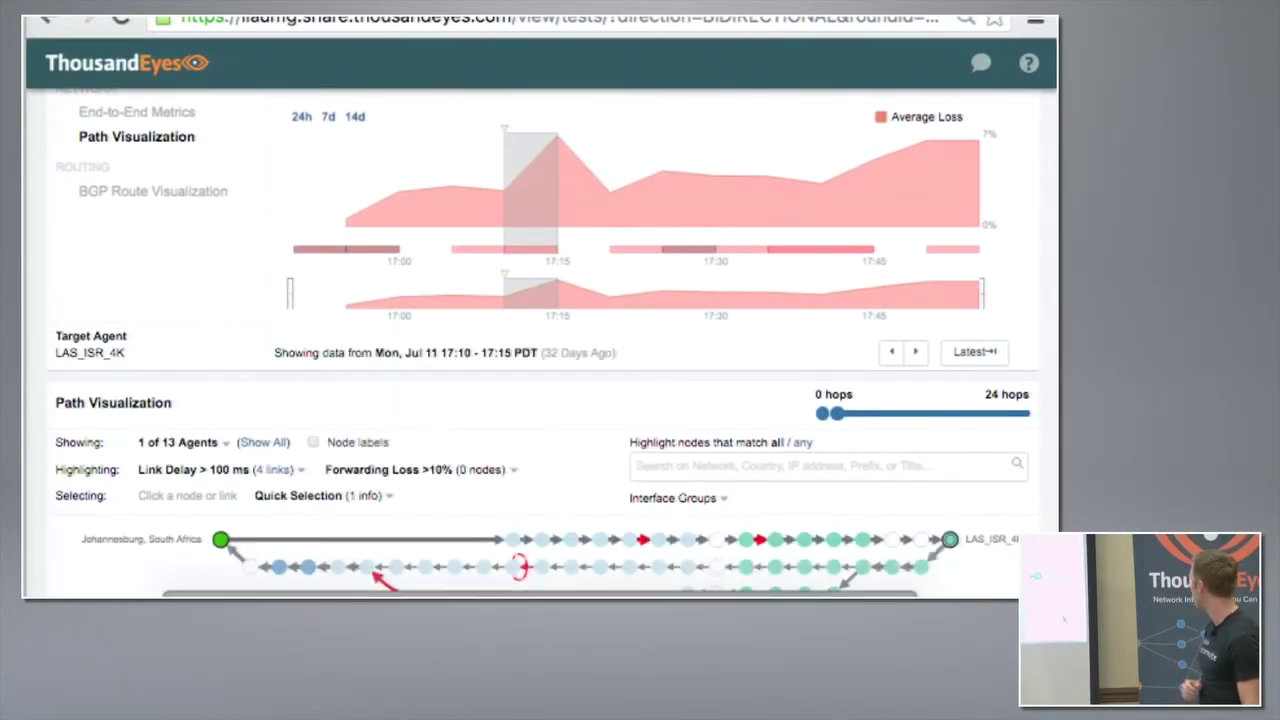
{"action": "mouse_move", "coordinate": [951, 546]}
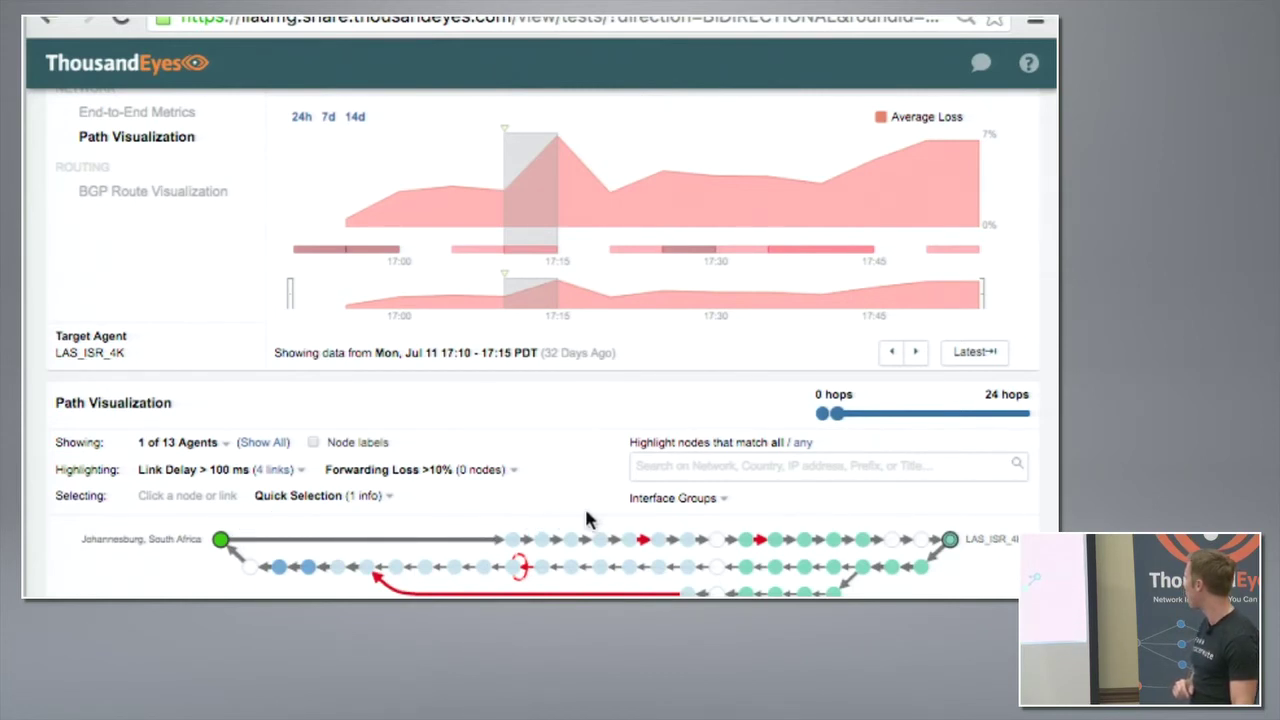
{"action": "mouse_move", "coordinate": [627, 537]}
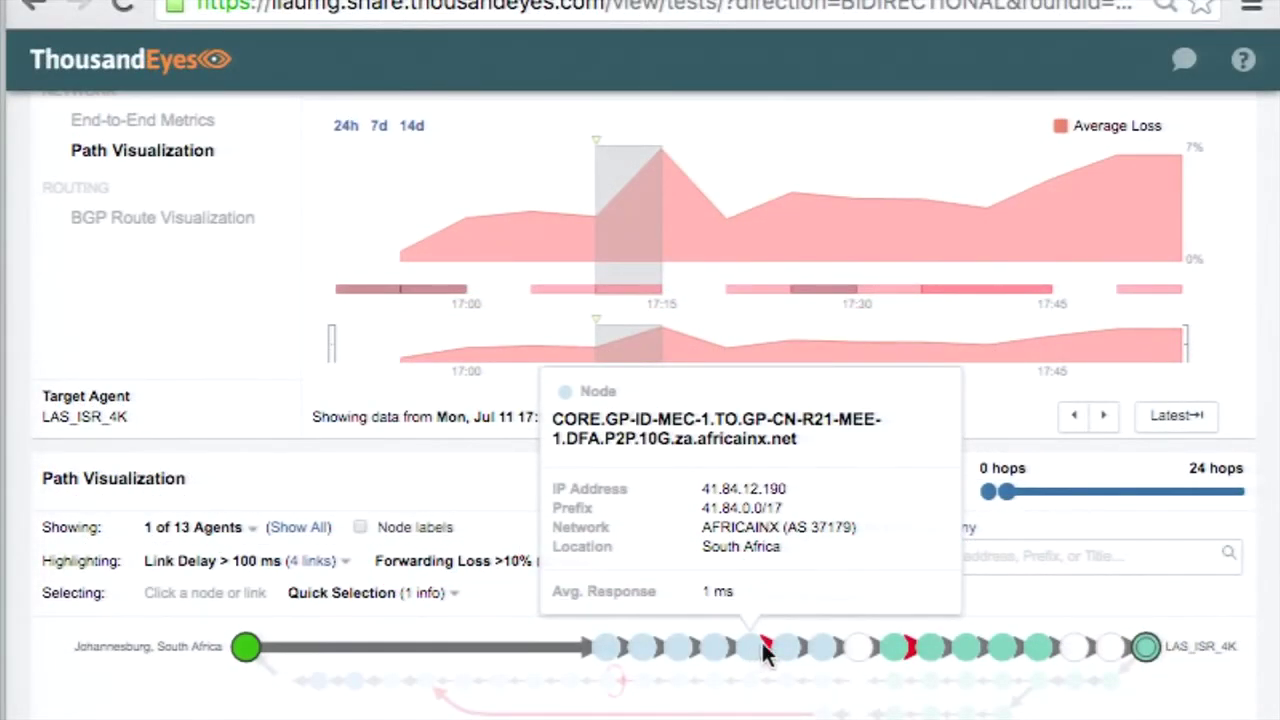
{"action": "mouse_move", "coordinate": [791, 658]}
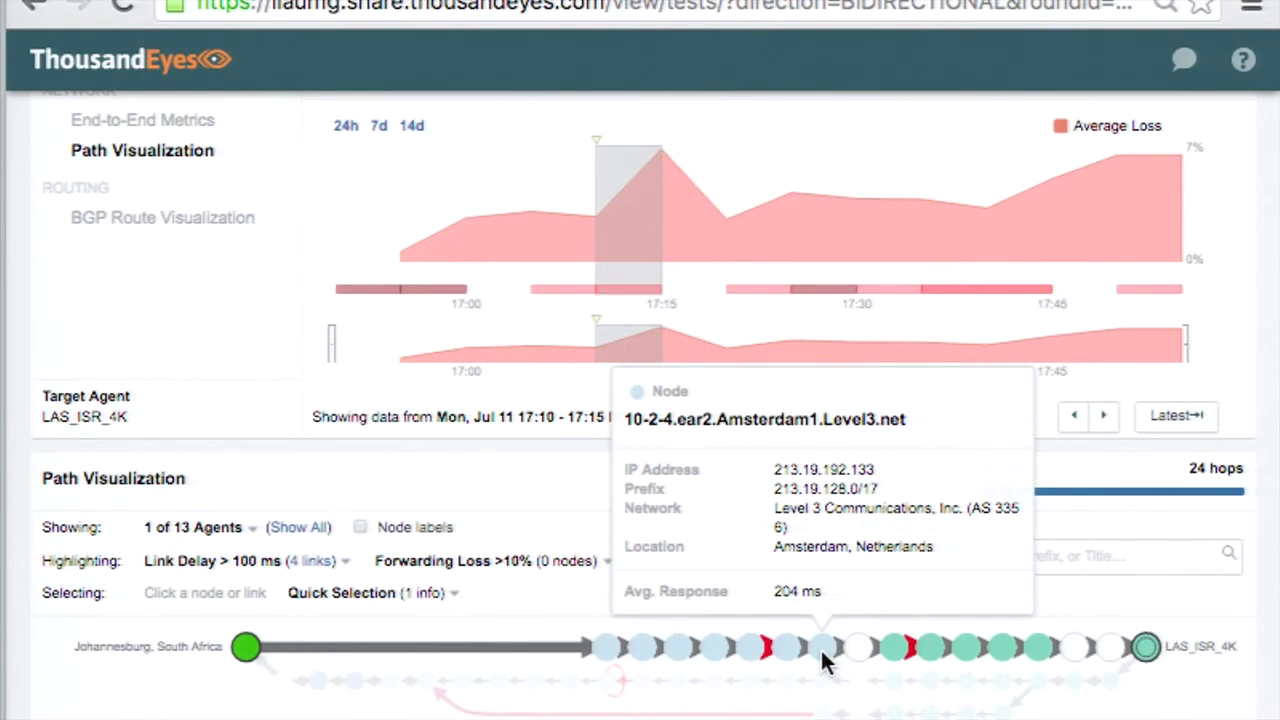
{"action": "mouse_move", "coordinate": [893, 655]}
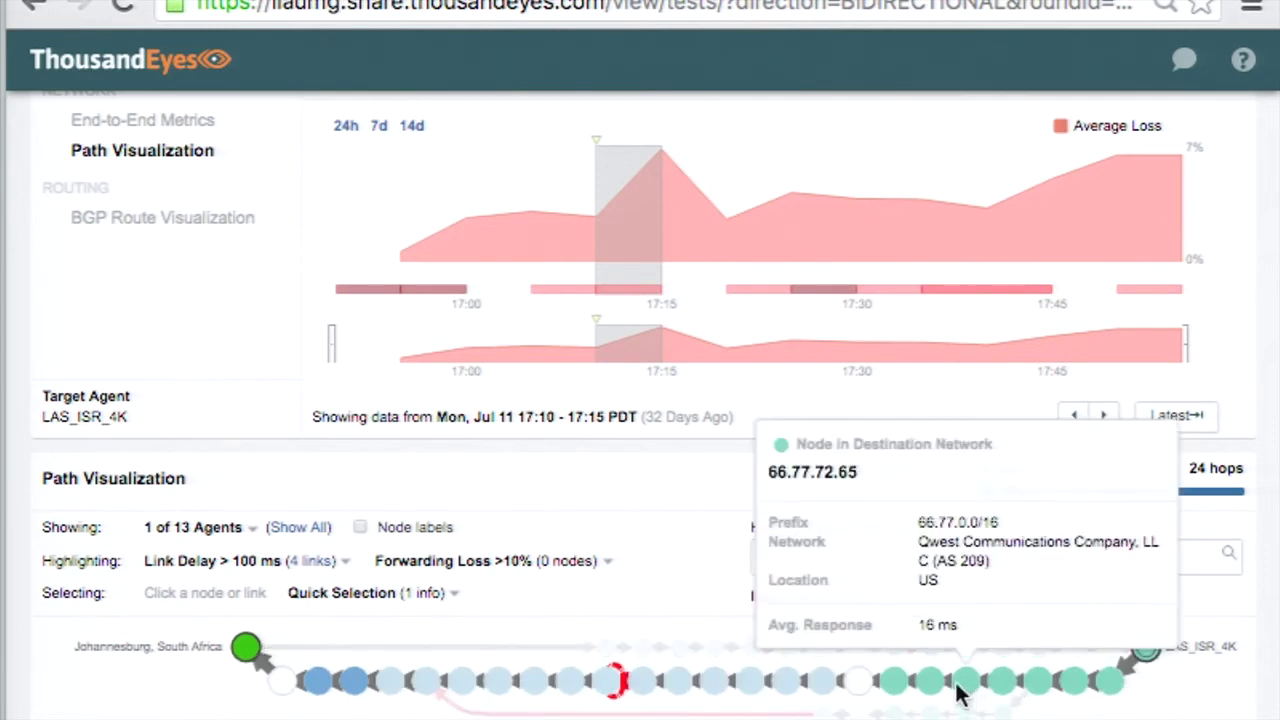
{"action": "mouse_move", "coordinate": [897, 682]}
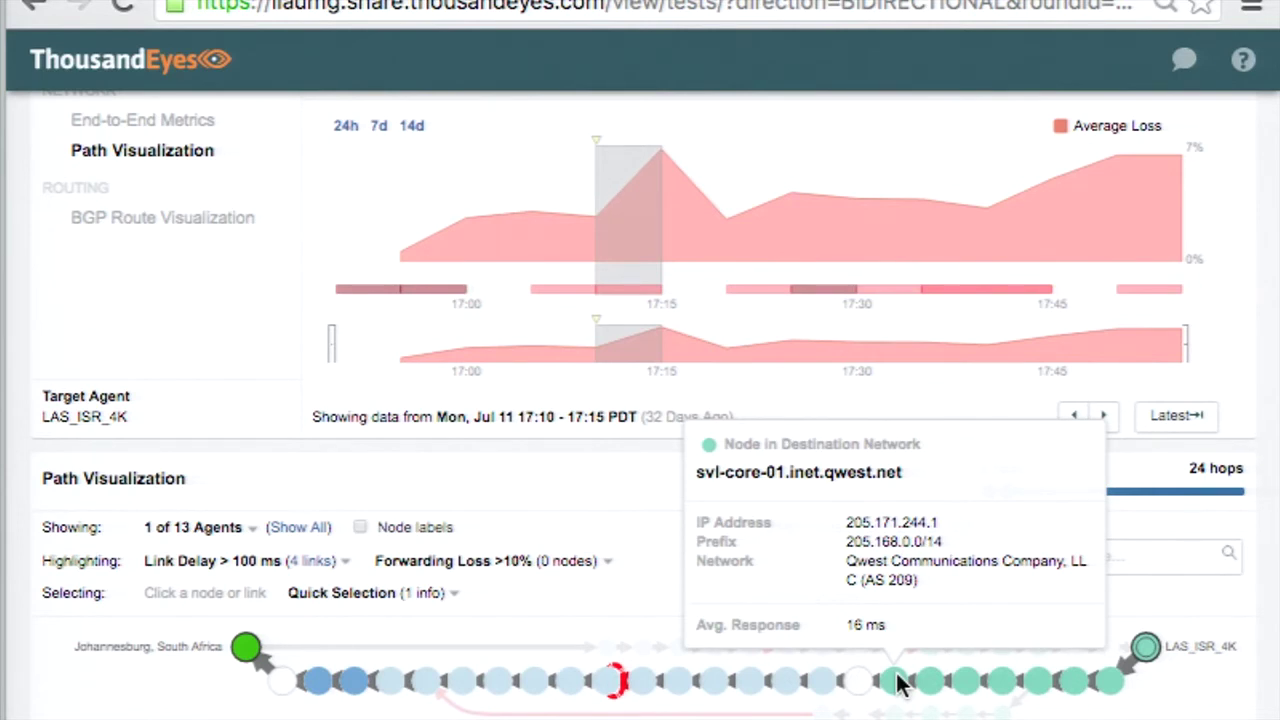
{"action": "mouse_move", "coordinate": [895, 712]}
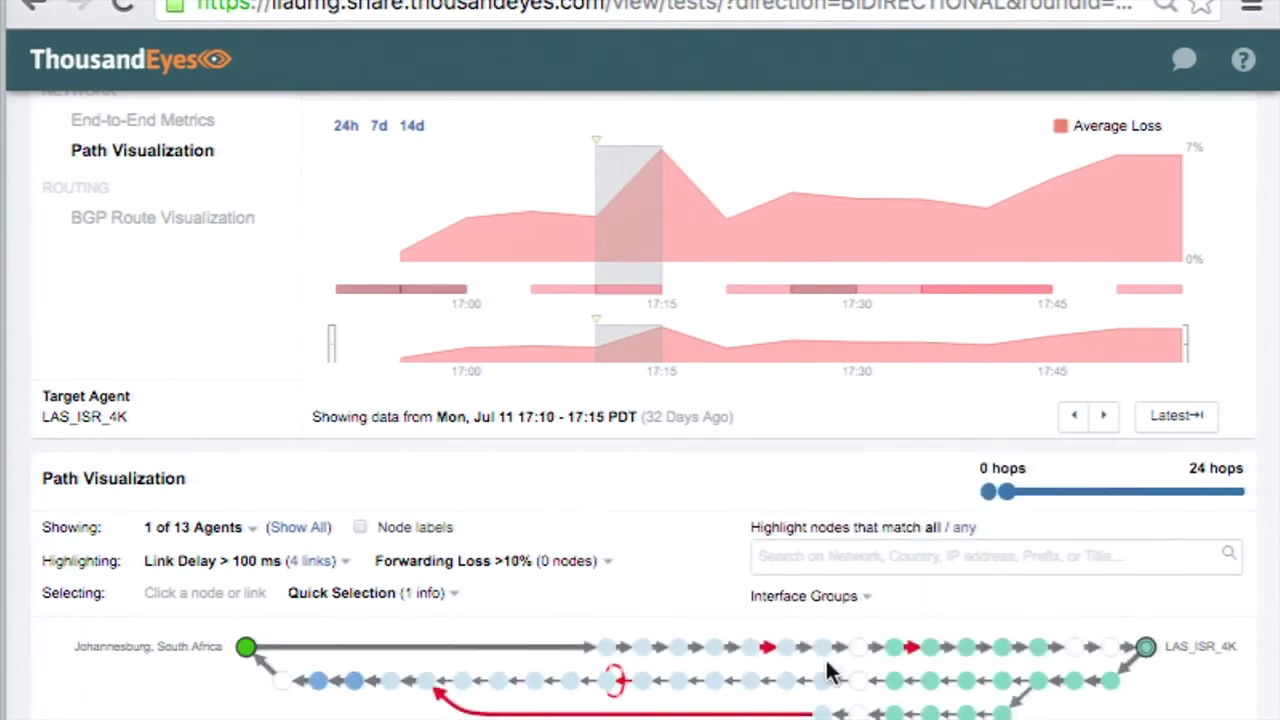
{"action": "mouse_move", "coordinate": [822, 683]}
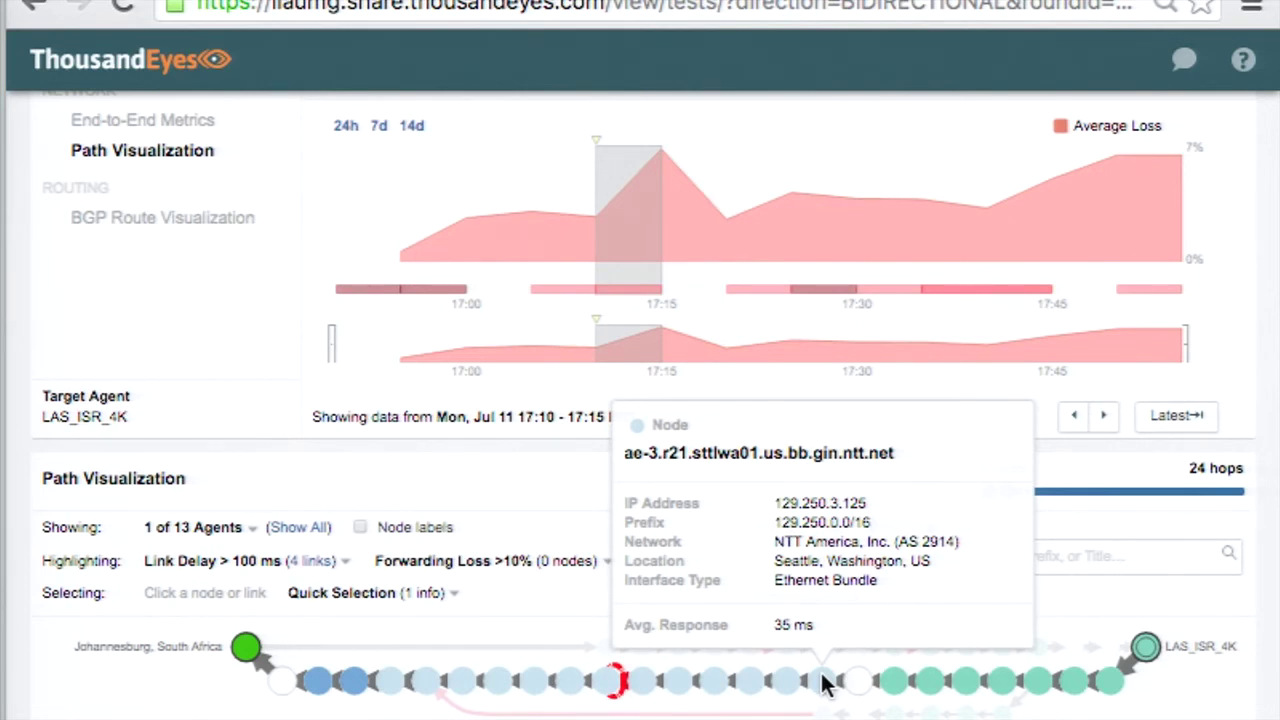
{"action": "mouse_move", "coordinate": [772, 683]}
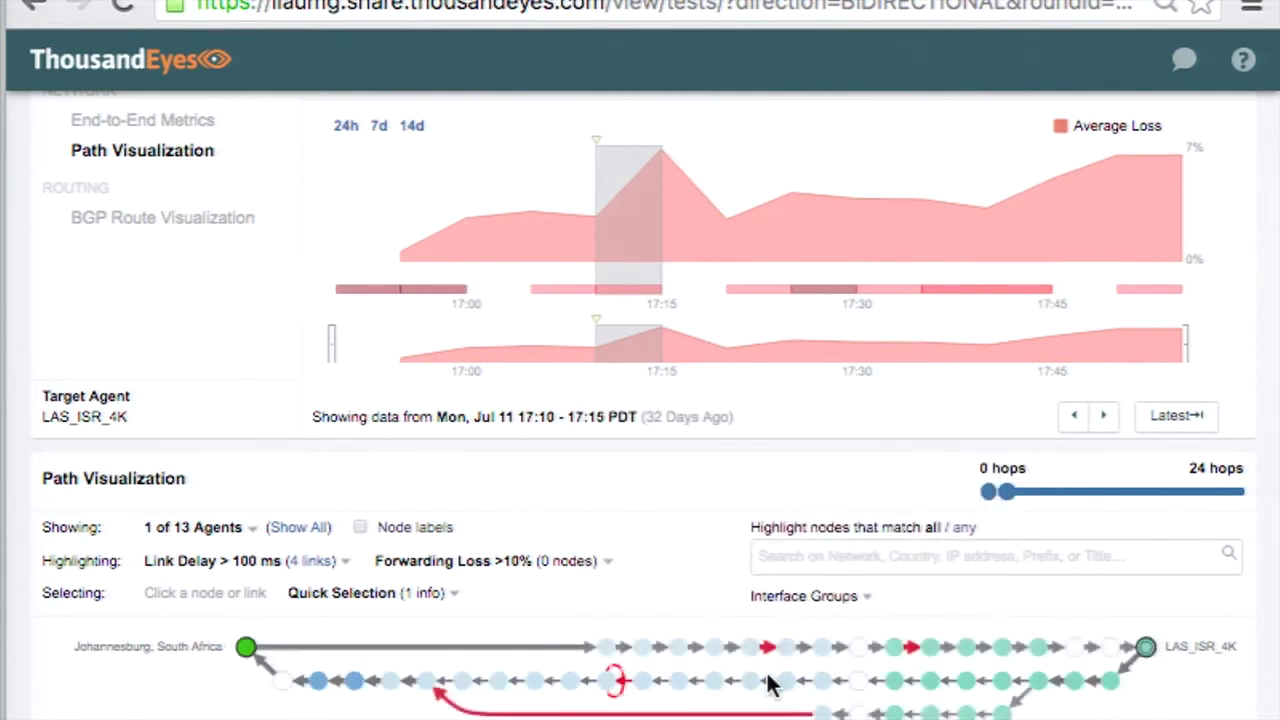
{"action": "mouse_move", "coordinate": [755, 685]}
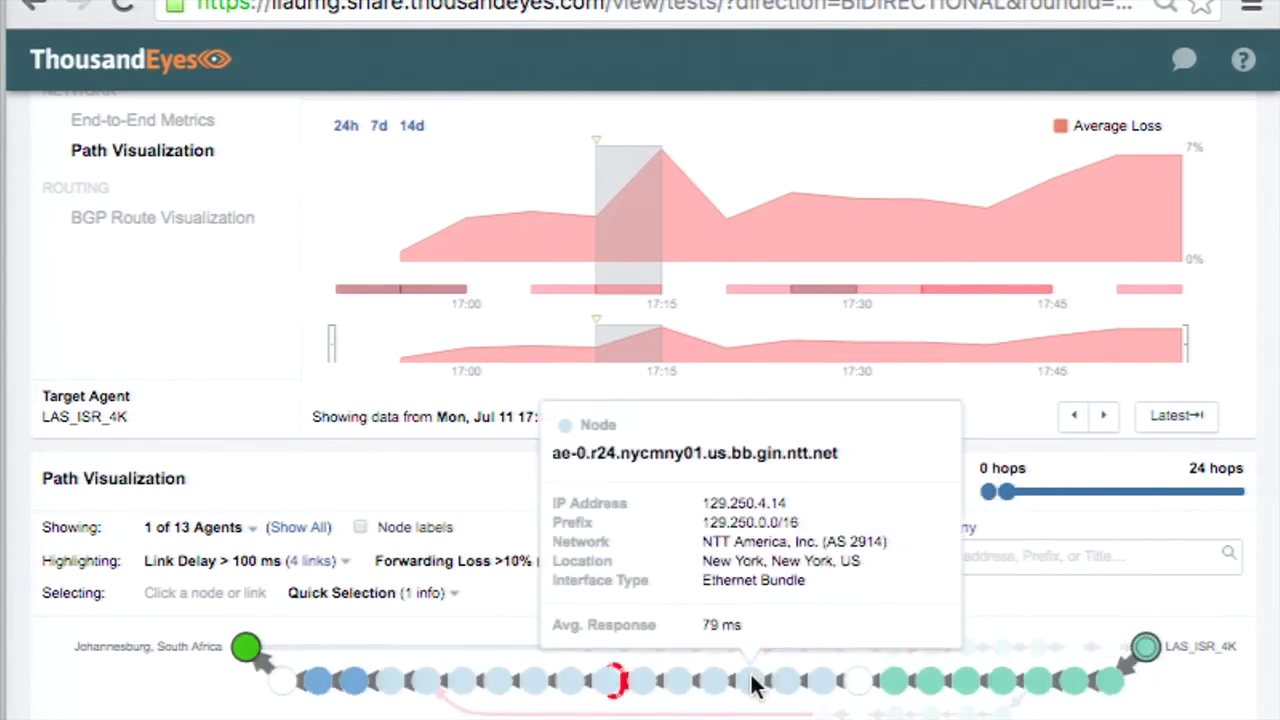
{"action": "mouse_move", "coordinate": [716, 688]}
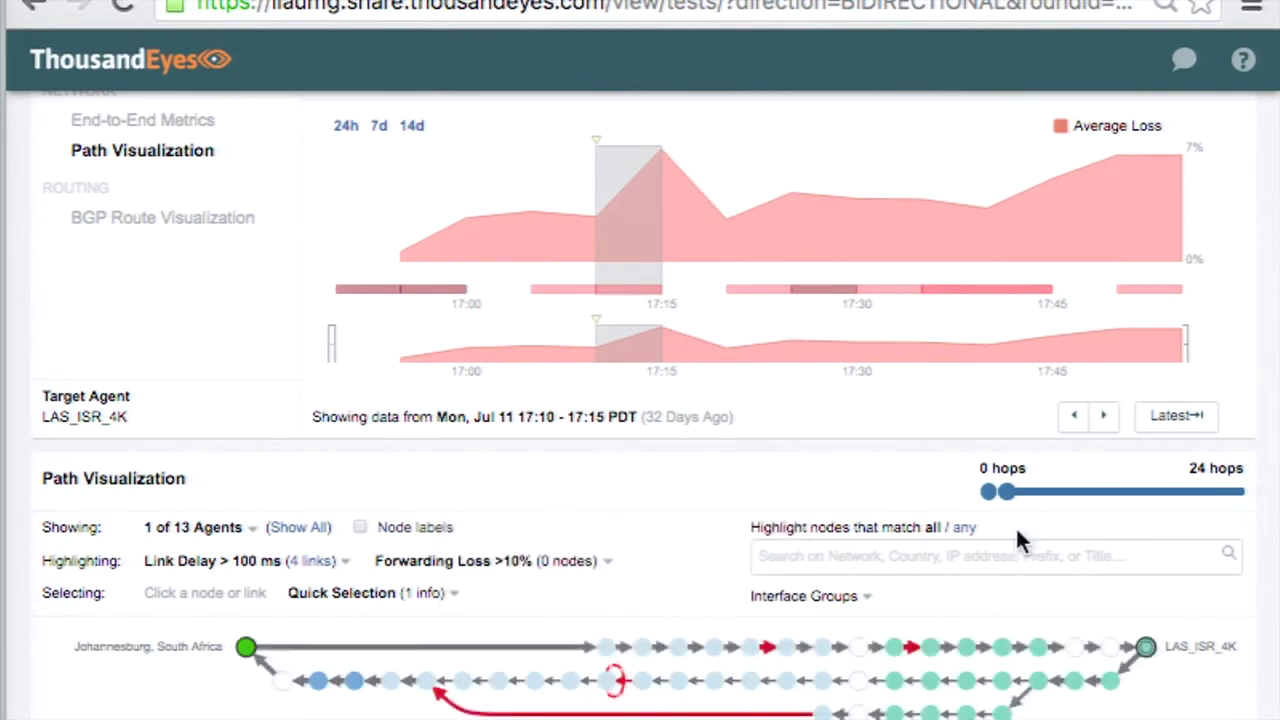
Limit the Johannesburg–LAS_ISR_4K path graph to 20 hops and inspect its nodes and links.
{"action": "left_click_drag", "start_coordinate": [1012, 503], "coordinate": [1044, 504]}
{"action": "mouse_move", "coordinate": [638, 676]}
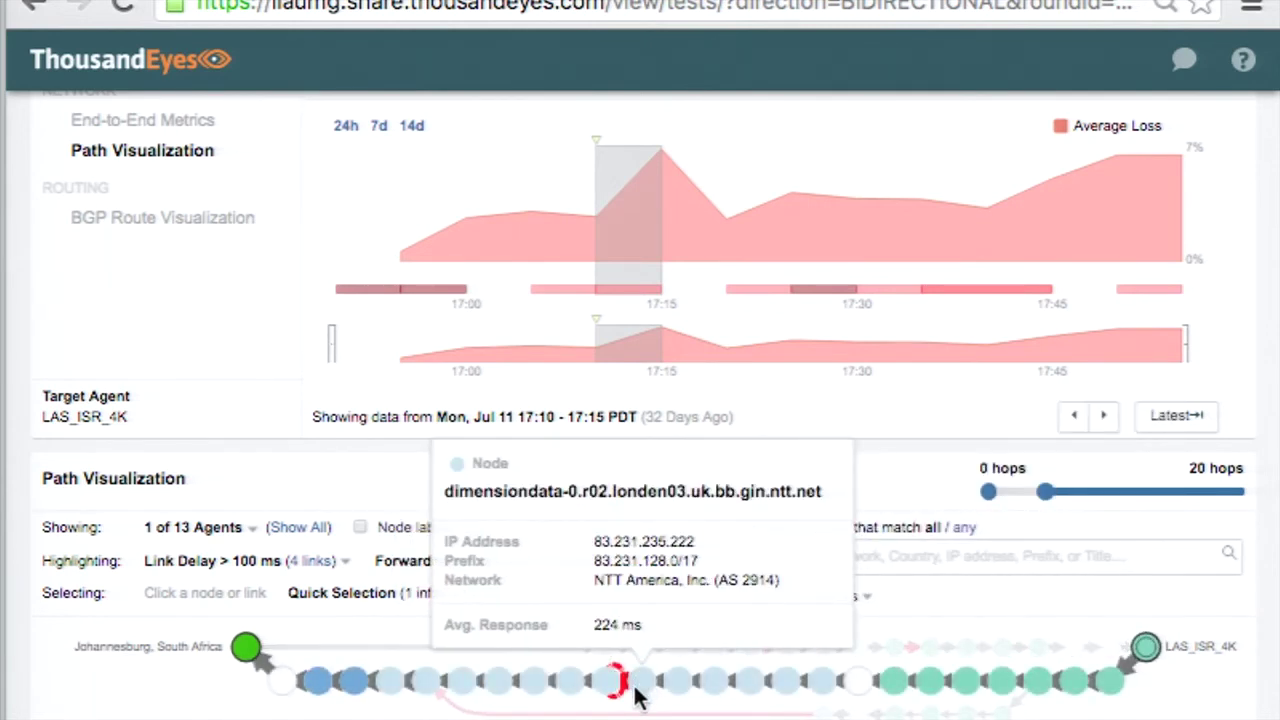
{"action": "mouse_move", "coordinate": [643, 712]}
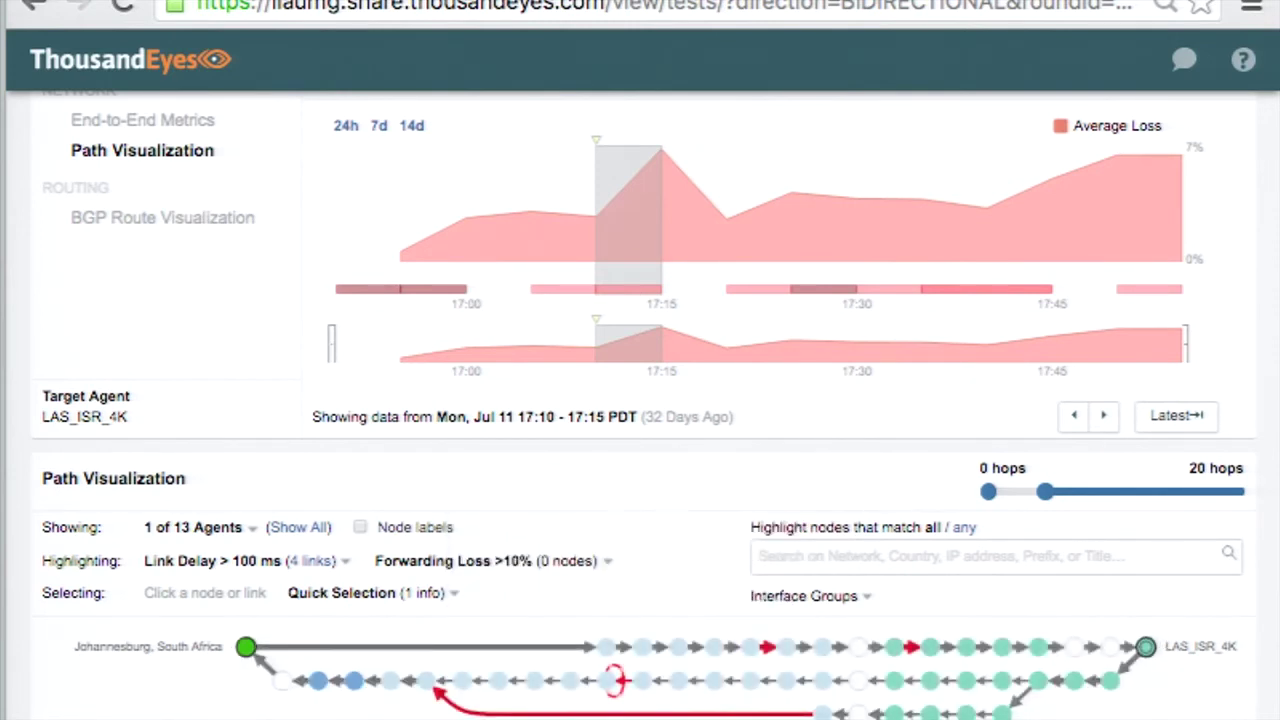
{"action": "mouse_move", "coordinate": [820, 712]}
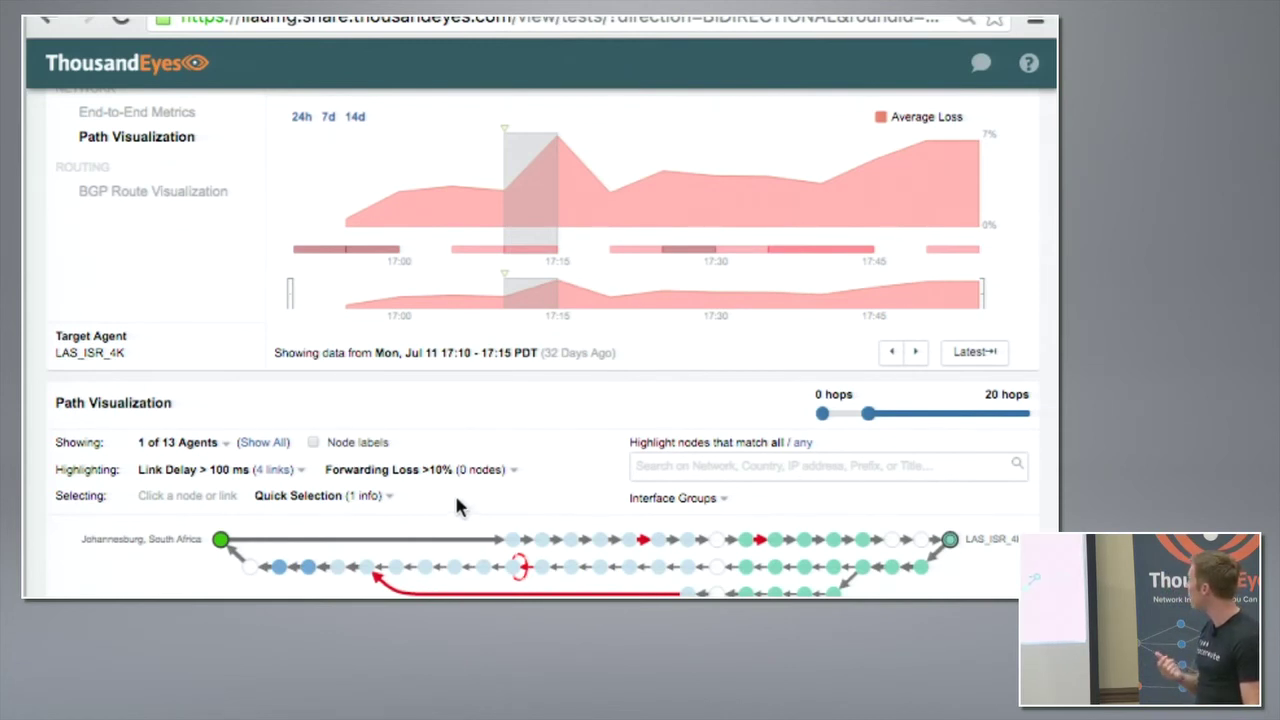
Visit the BGP route view, then return to Path Visualization for Jul 11 17:00–17:15.
{"action": "left_click", "coordinate": [198, 204]}
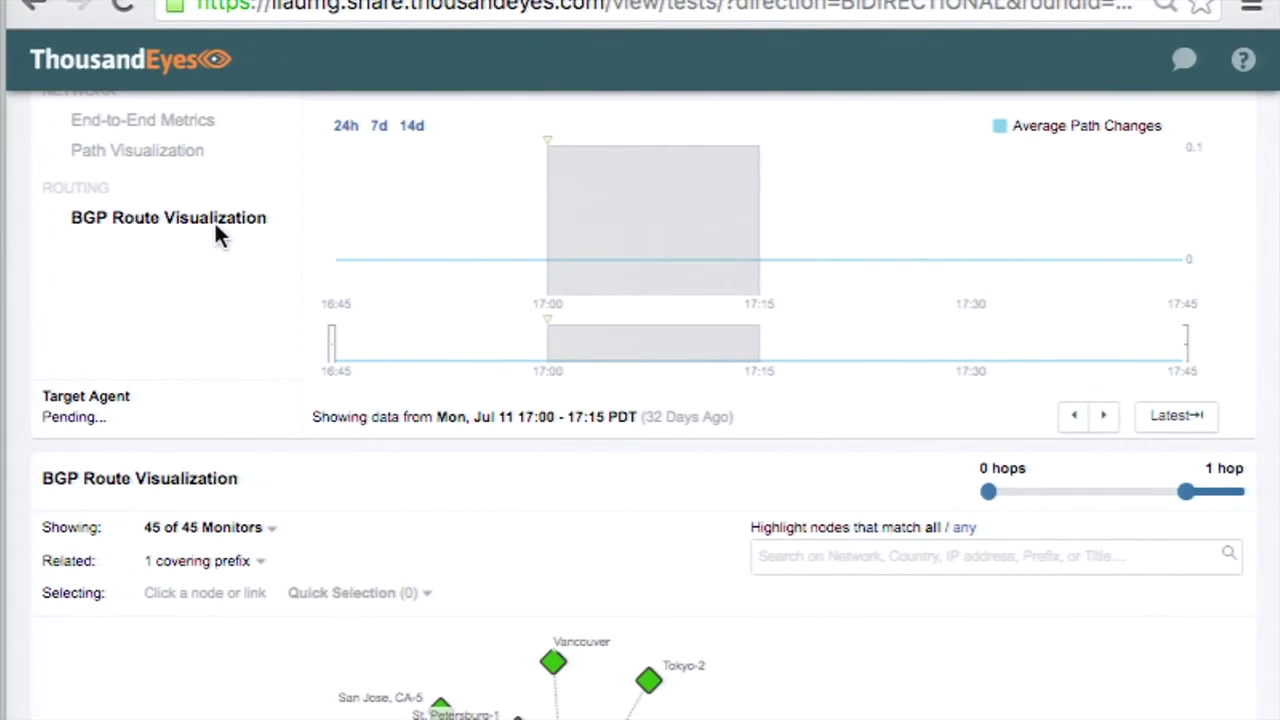
{"action": "scroll", "coordinate": [503, 530], "scroll_direction": "up", "scroll_amount": 3}
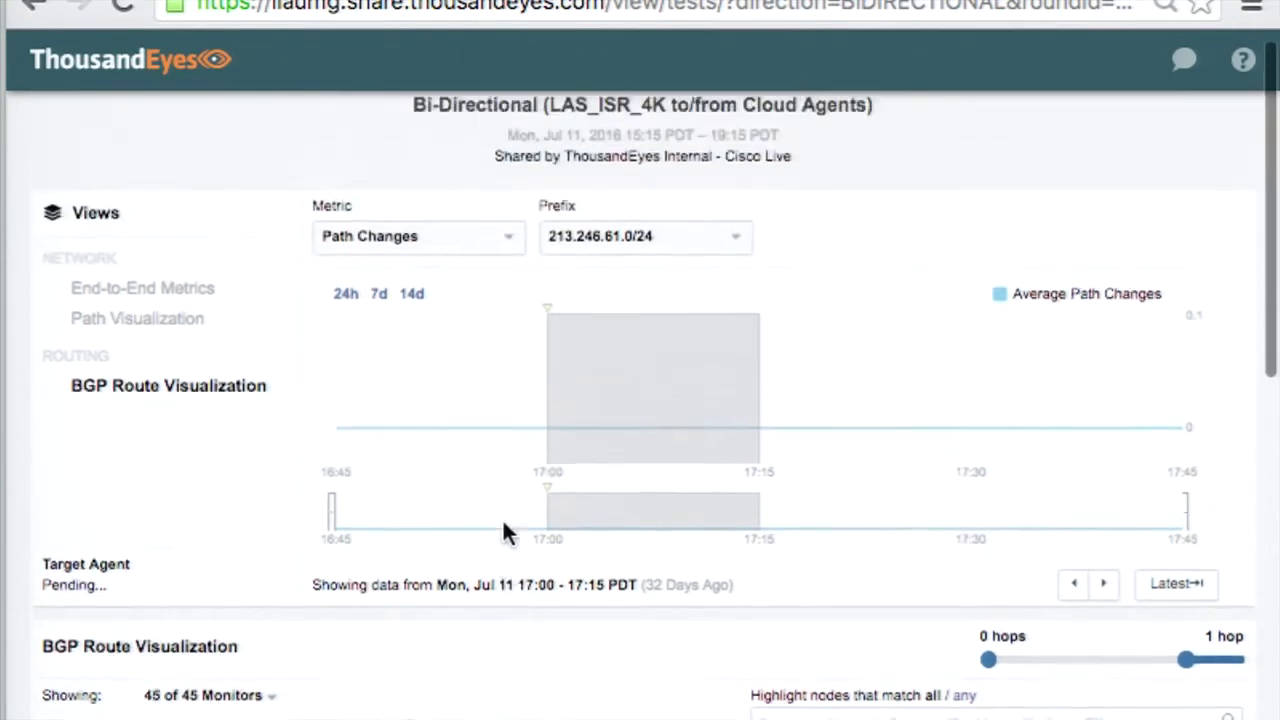
{"action": "scroll", "coordinate": [502, 530], "scroll_direction": "down", "scroll_amount": 3}
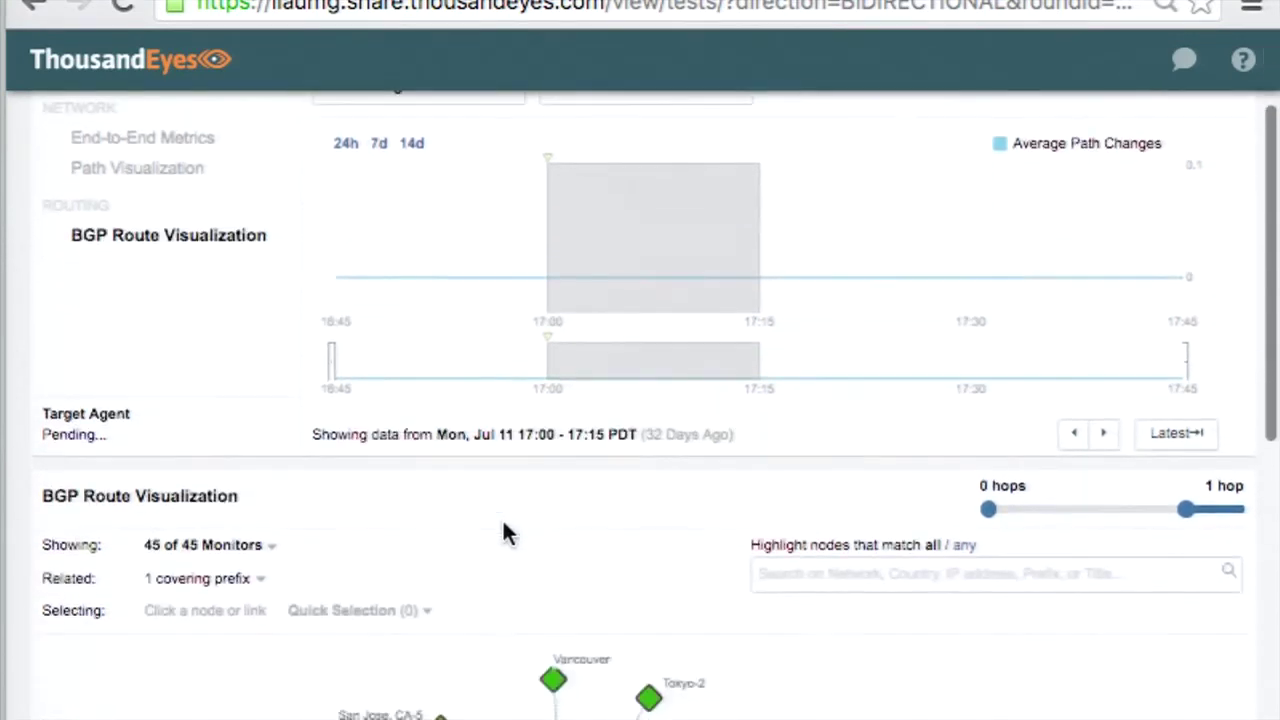
{"action": "left_click", "coordinate": [163, 170]}
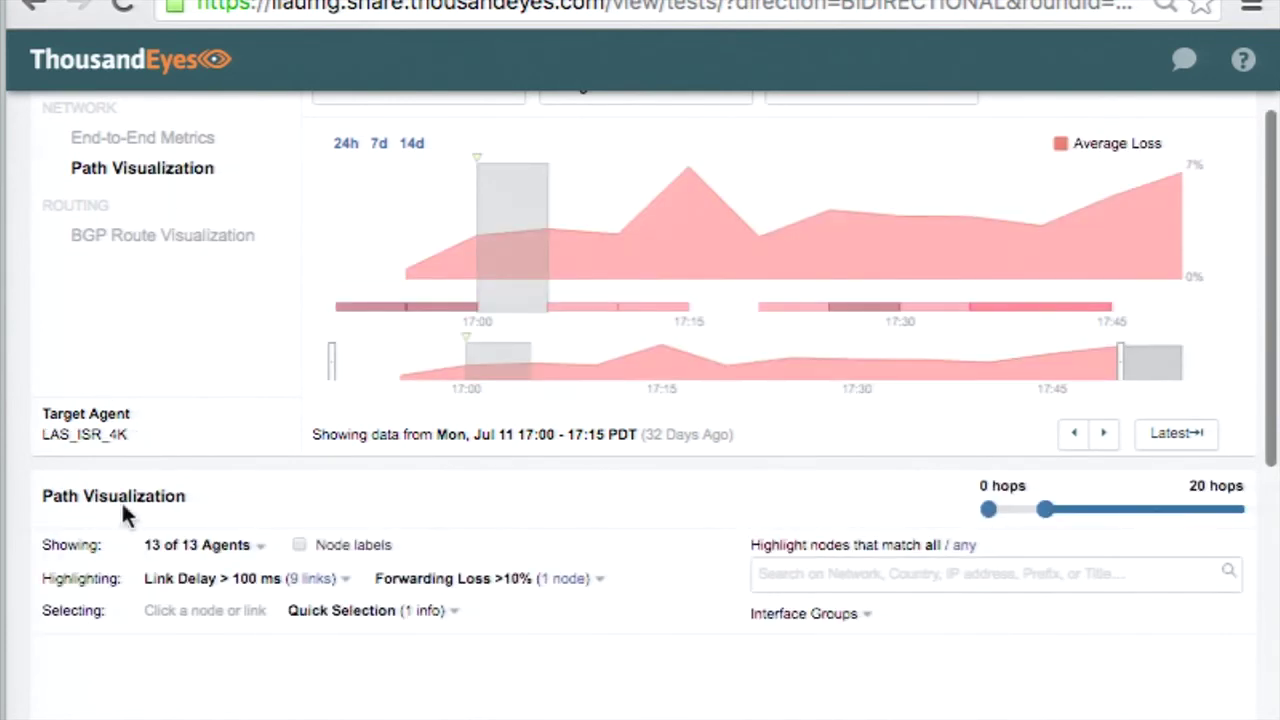
Show only the Johannesburg, South Africa agent in the path view.
{"action": "left_click", "coordinate": [174, 556]}
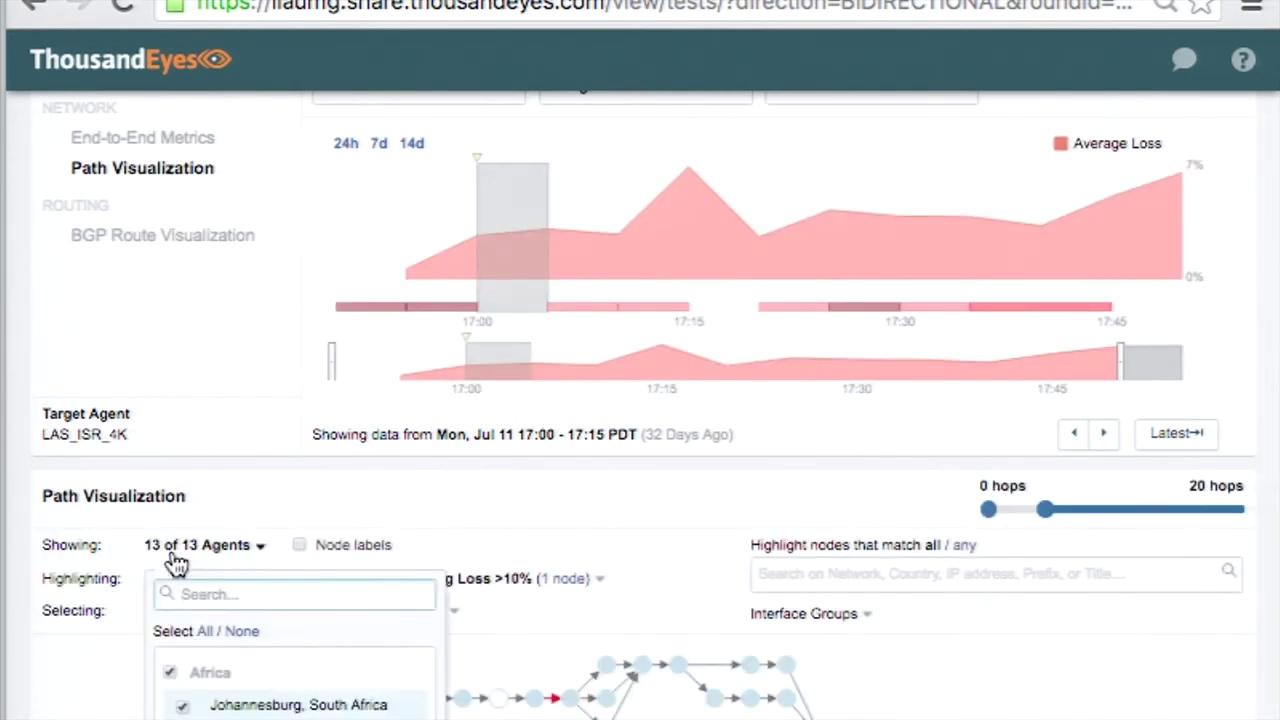
{"action": "left_click", "coordinate": [240, 631]}
{"action": "left_click", "coordinate": [183, 706]}
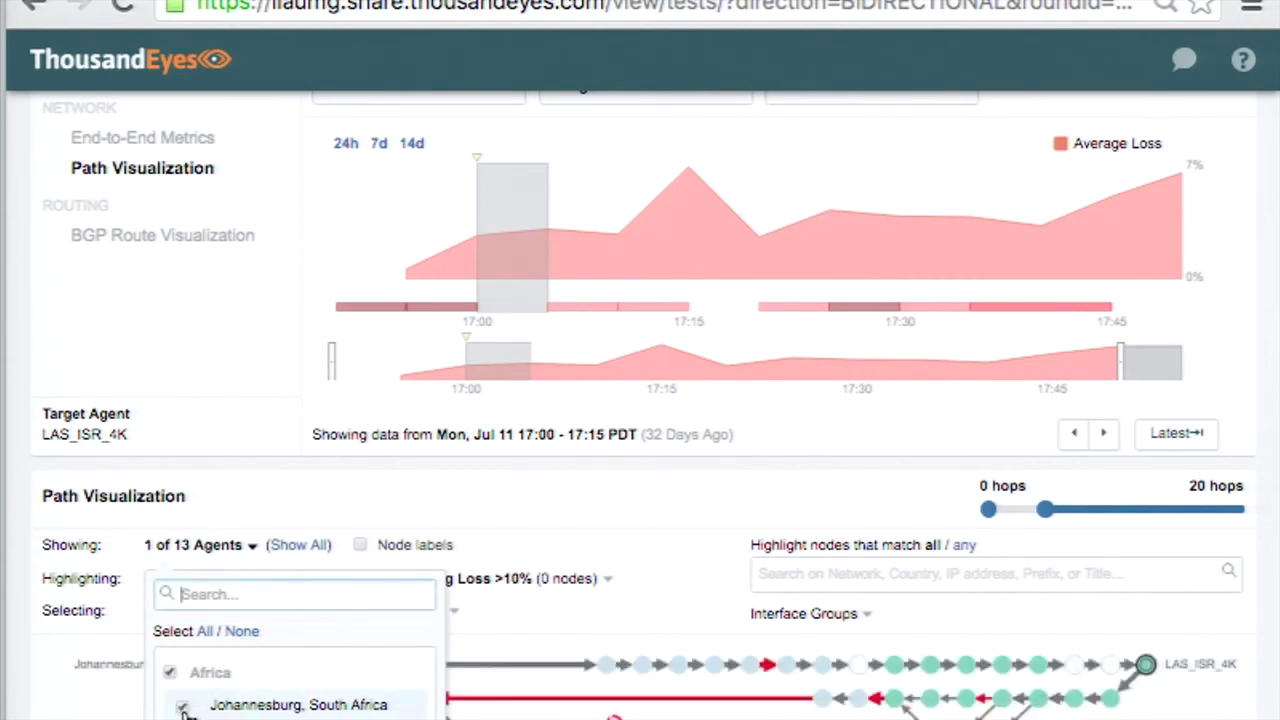
{"action": "left_click", "coordinate": [591, 586]}
Open the BGP route view for Johannesburg's prefix 129.232.128.0/17 from its node card.
{"action": "left_click_drag", "start_coordinate": [591, 586], "coordinate": [640, 523]}
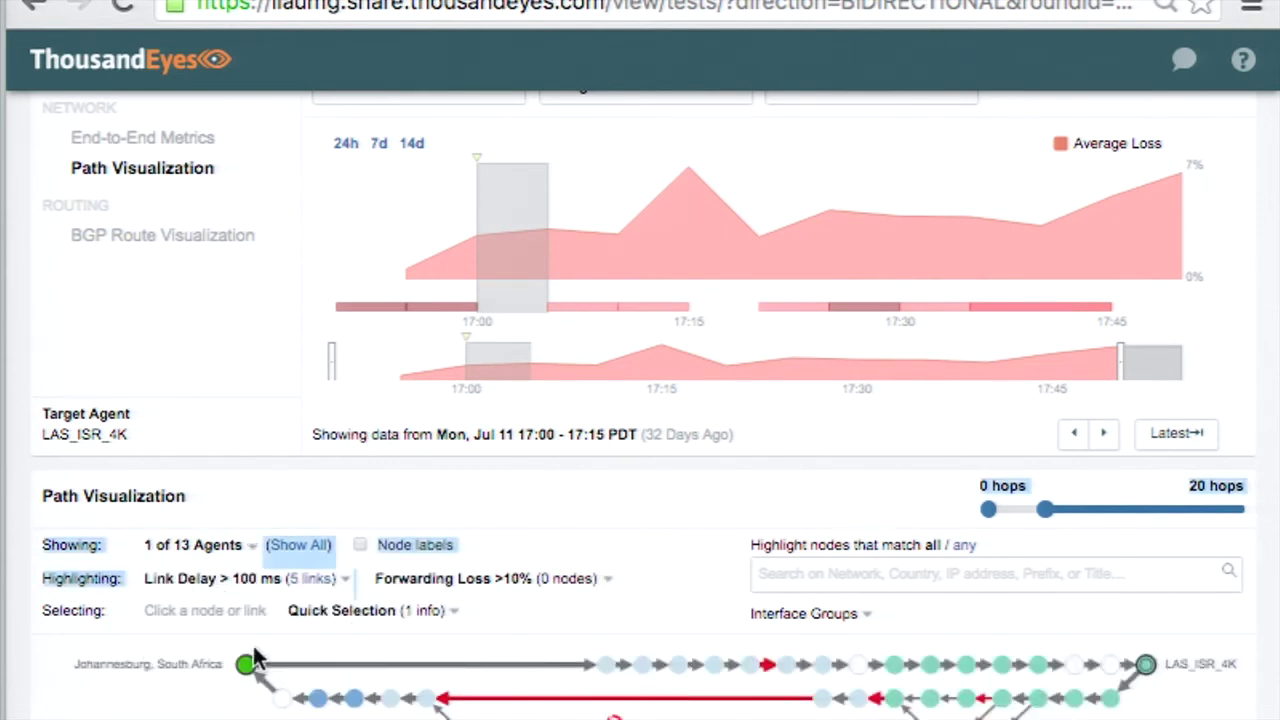
{"action": "mouse_move", "coordinate": [247, 664]}
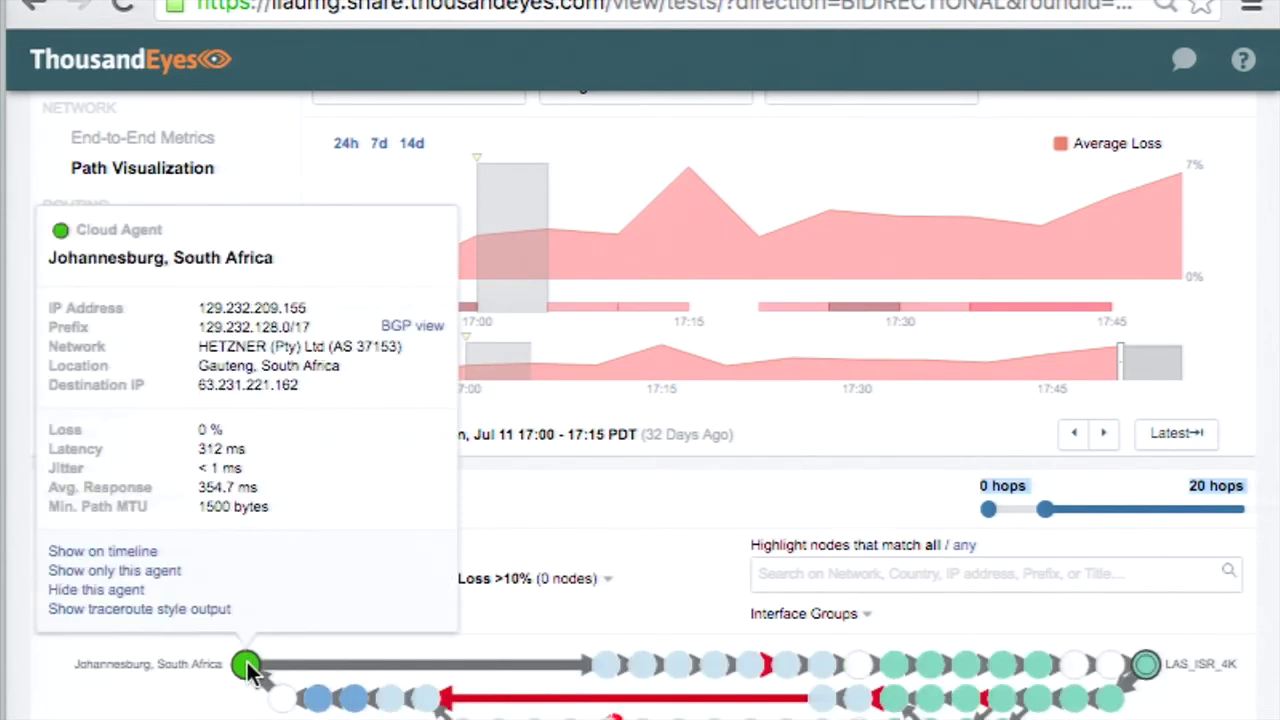
{"action": "left_click", "coordinate": [425, 330]}
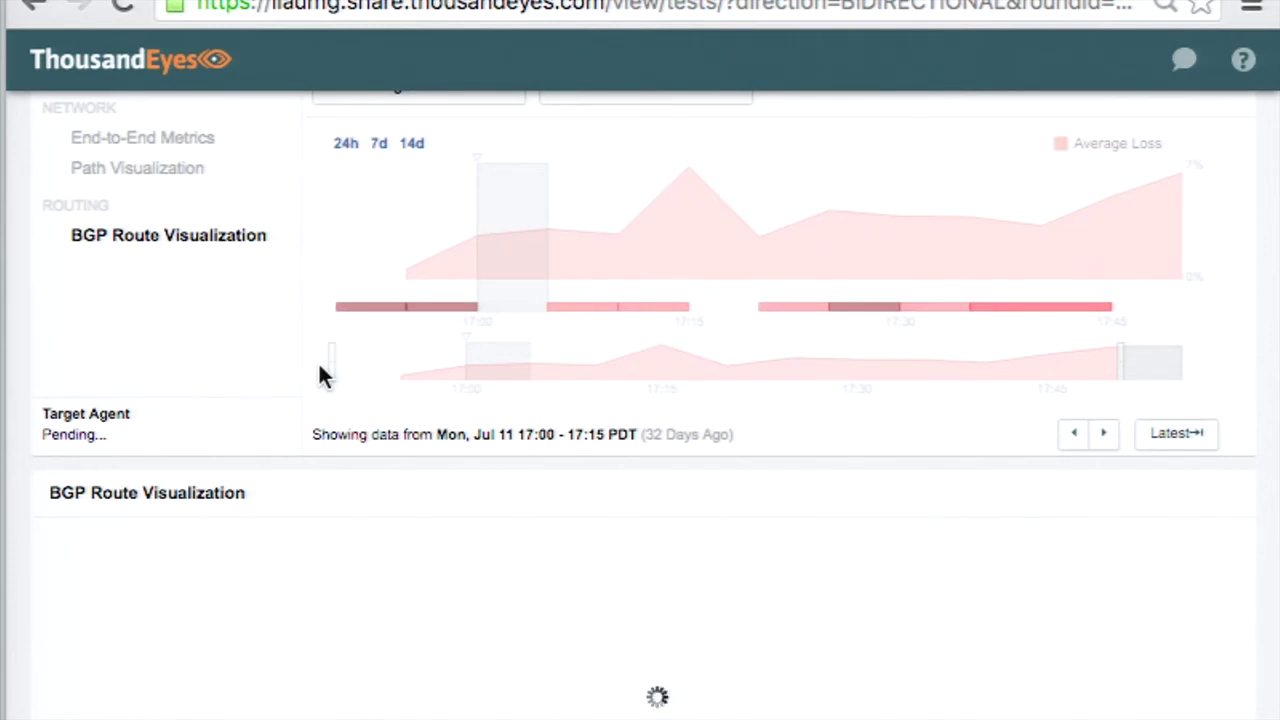
Review the prefix list and keep prefix 129.232.128.0/17 selected for the route graph.
{"action": "scroll", "coordinate": [320, 375], "scroll_direction": "up", "scroll_amount": 2}
{"action": "scroll", "coordinate": [320, 375], "scroll_direction": "up", "scroll_amount": 1}
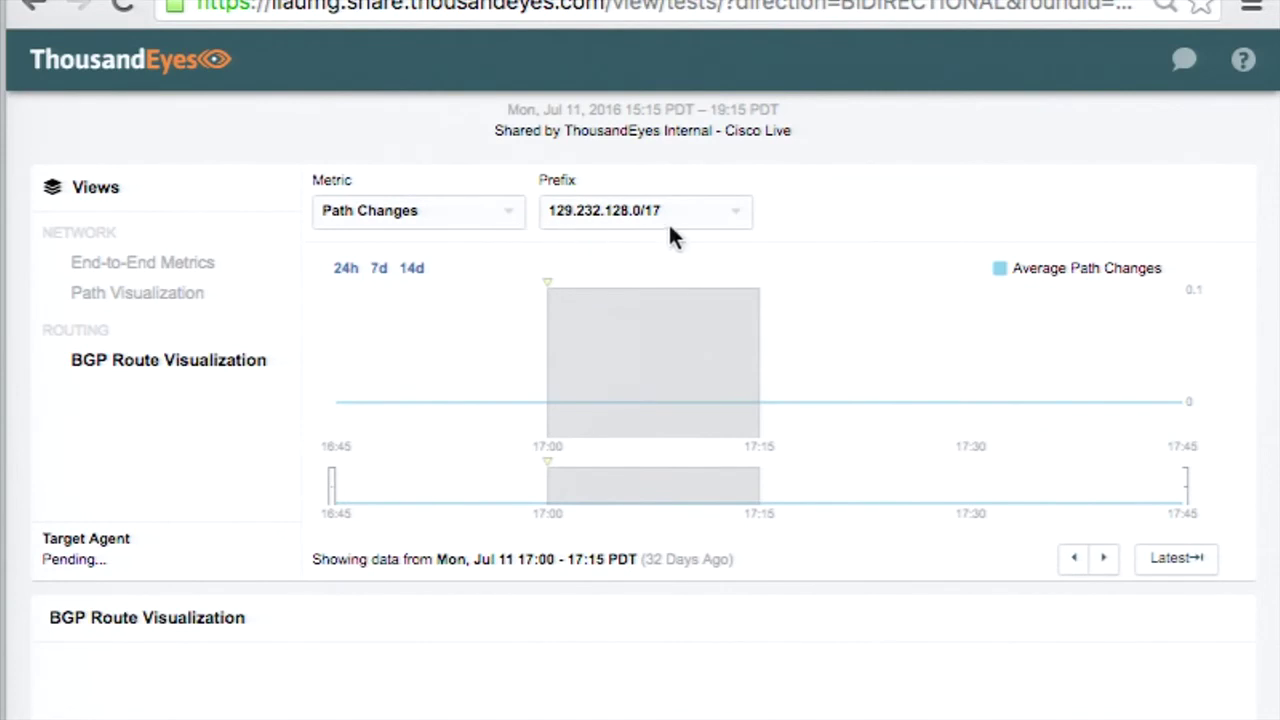
{"action": "scroll", "coordinate": [503, 609], "scroll_direction": "down", "scroll_amount": 2}
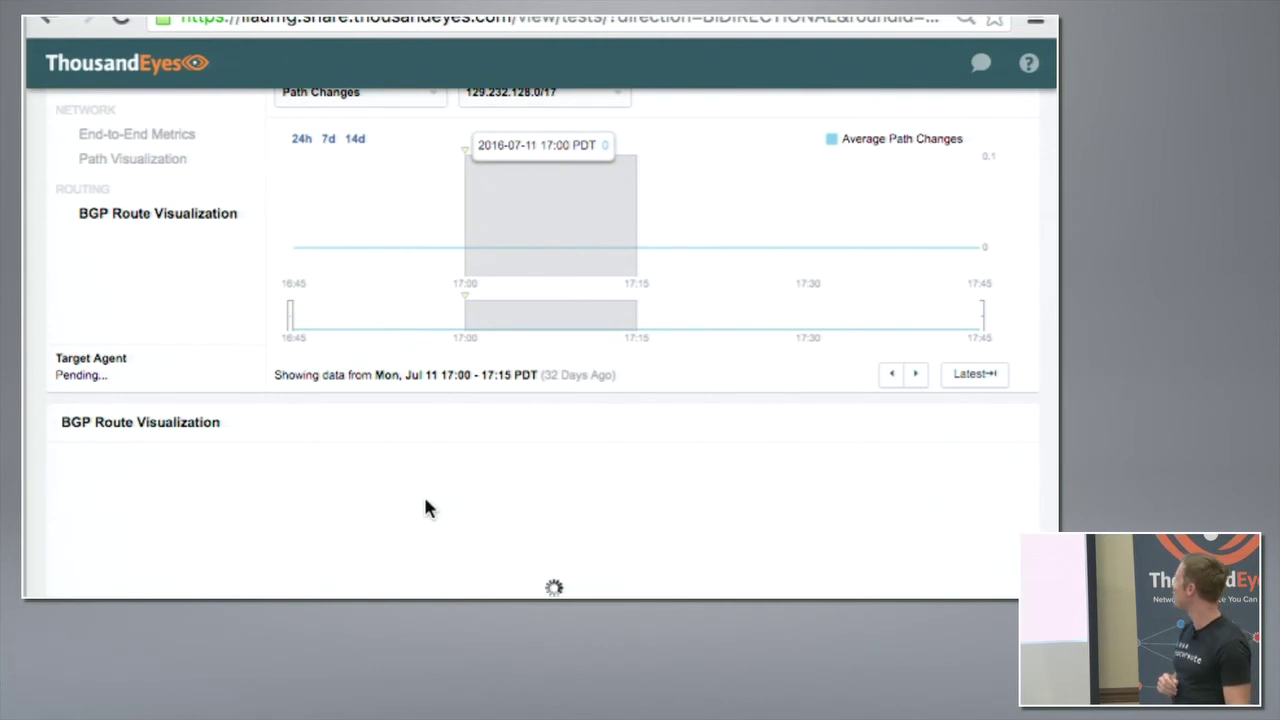
{"action": "scroll", "coordinate": [427, 468], "scroll_direction": "down", "scroll_amount": 3}
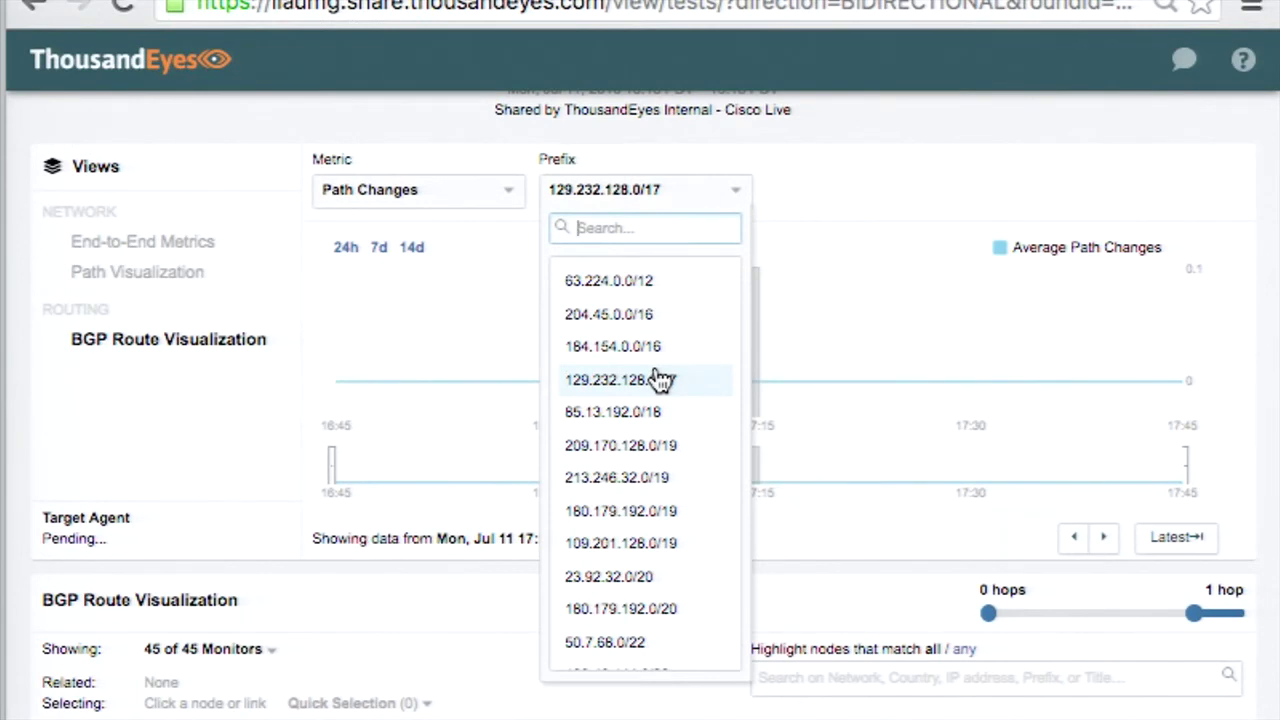
{"action": "left_click", "coordinate": [434, 648]}
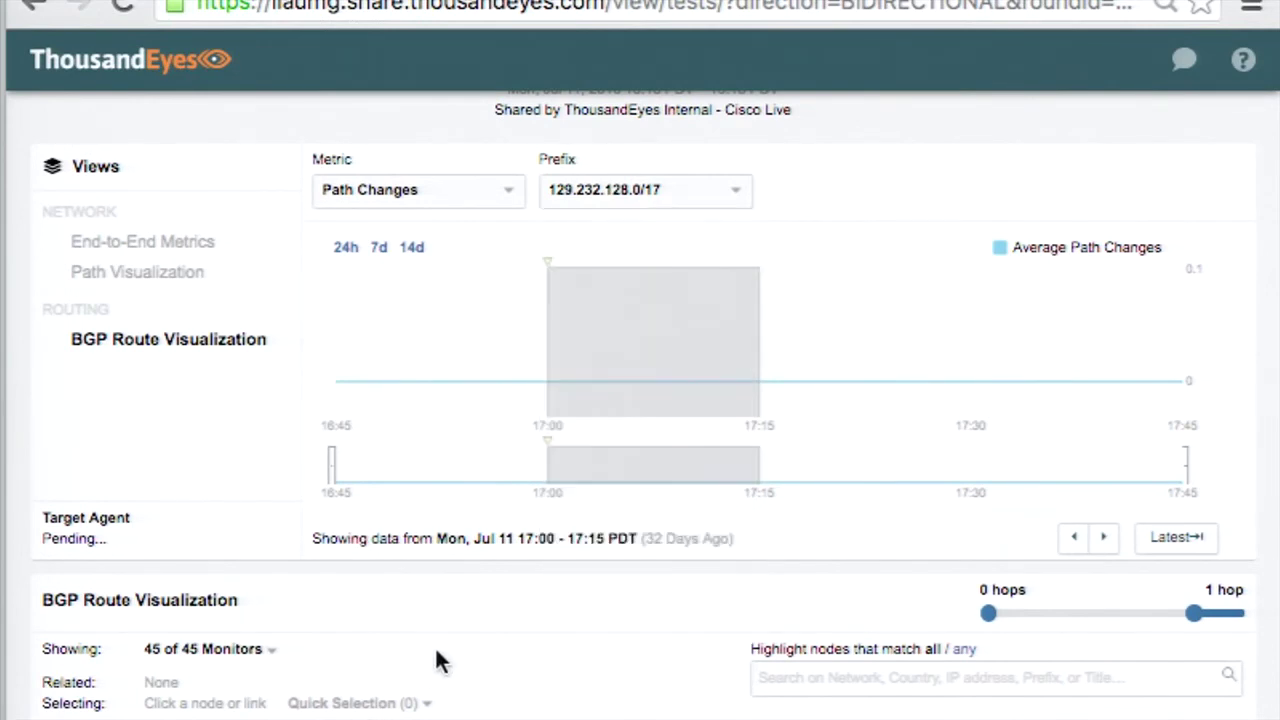
Widen the hops range so transit ASes like 3356, 3257 and 2497 appear in the graph.
{"action": "scroll", "coordinate": [436, 652], "scroll_direction": "down", "scroll_amount": 5}
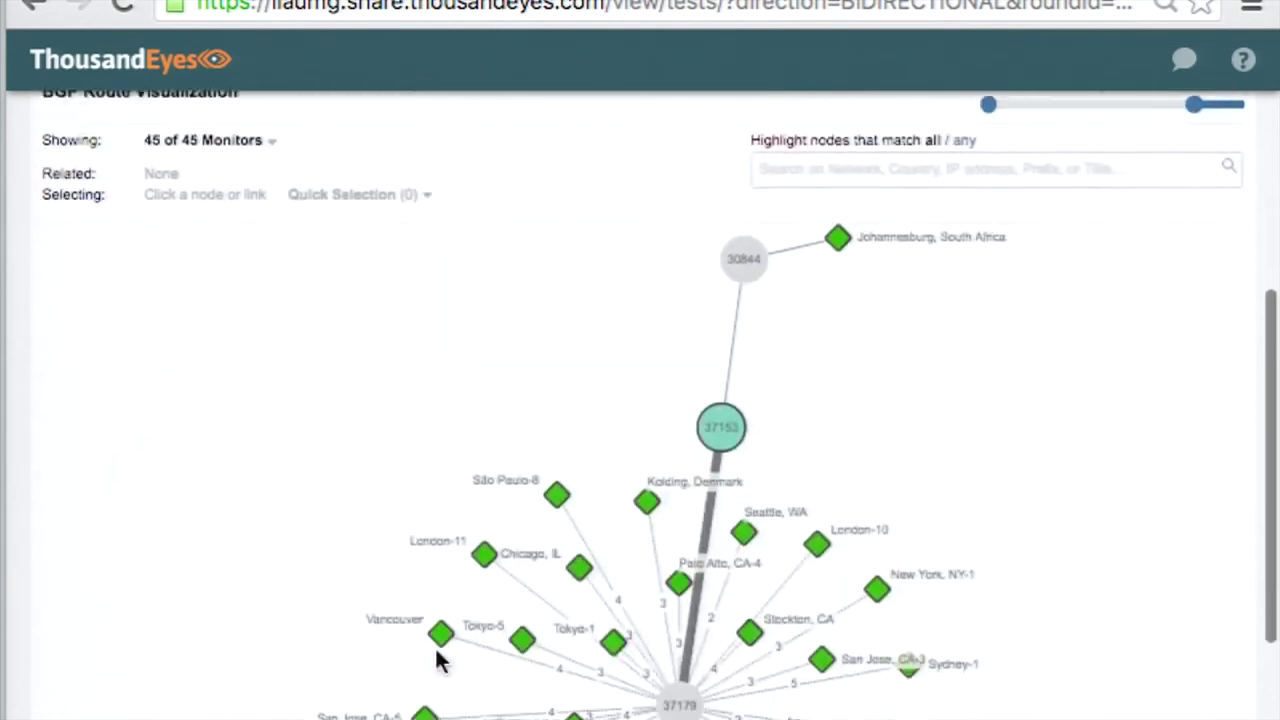
{"action": "mouse_move", "coordinate": [735, 390]}
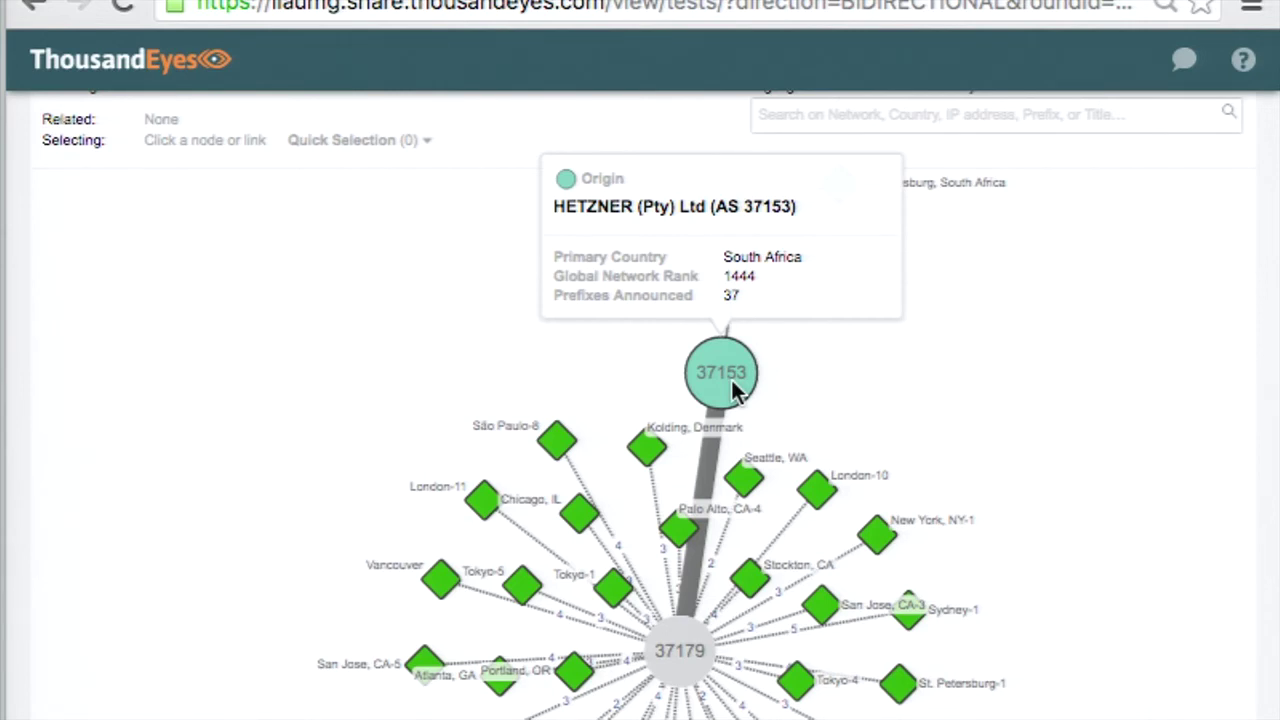
{"action": "scroll", "coordinate": [1036, 276], "scroll_direction": "up", "scroll_amount": 1}
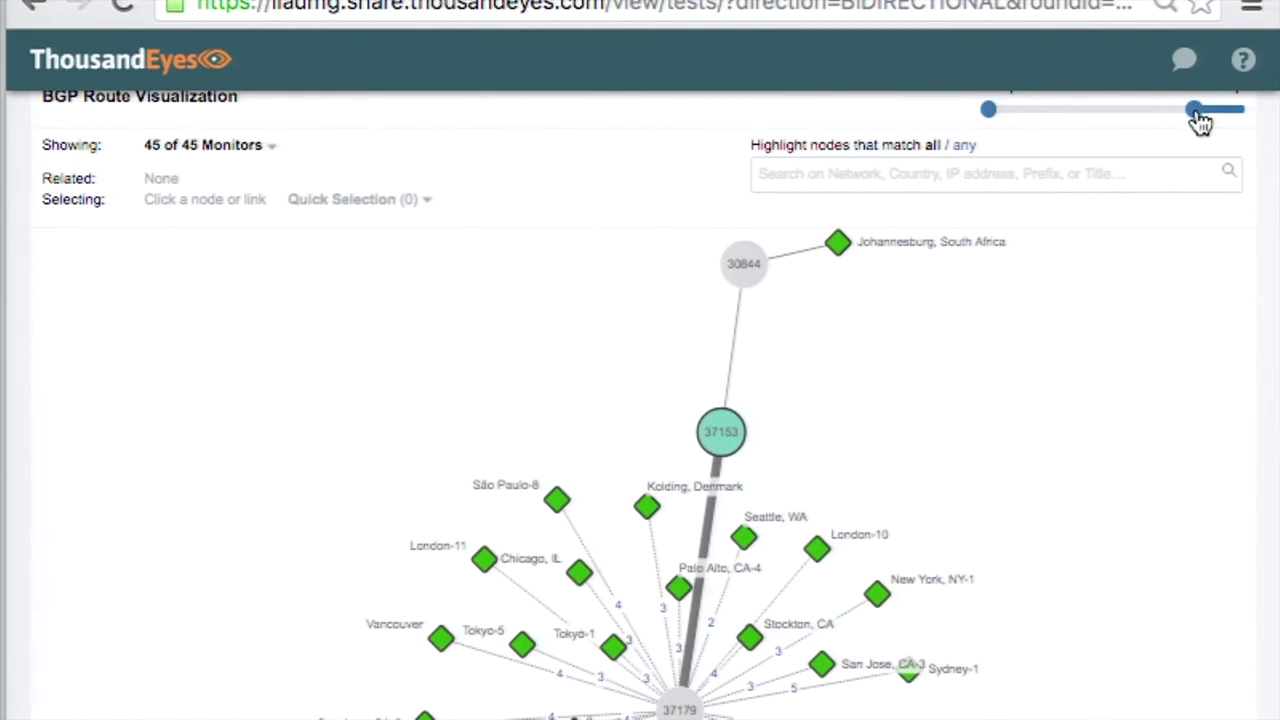
{"action": "left_click_drag", "start_coordinate": [1197, 121], "coordinate": [1113, 110]}
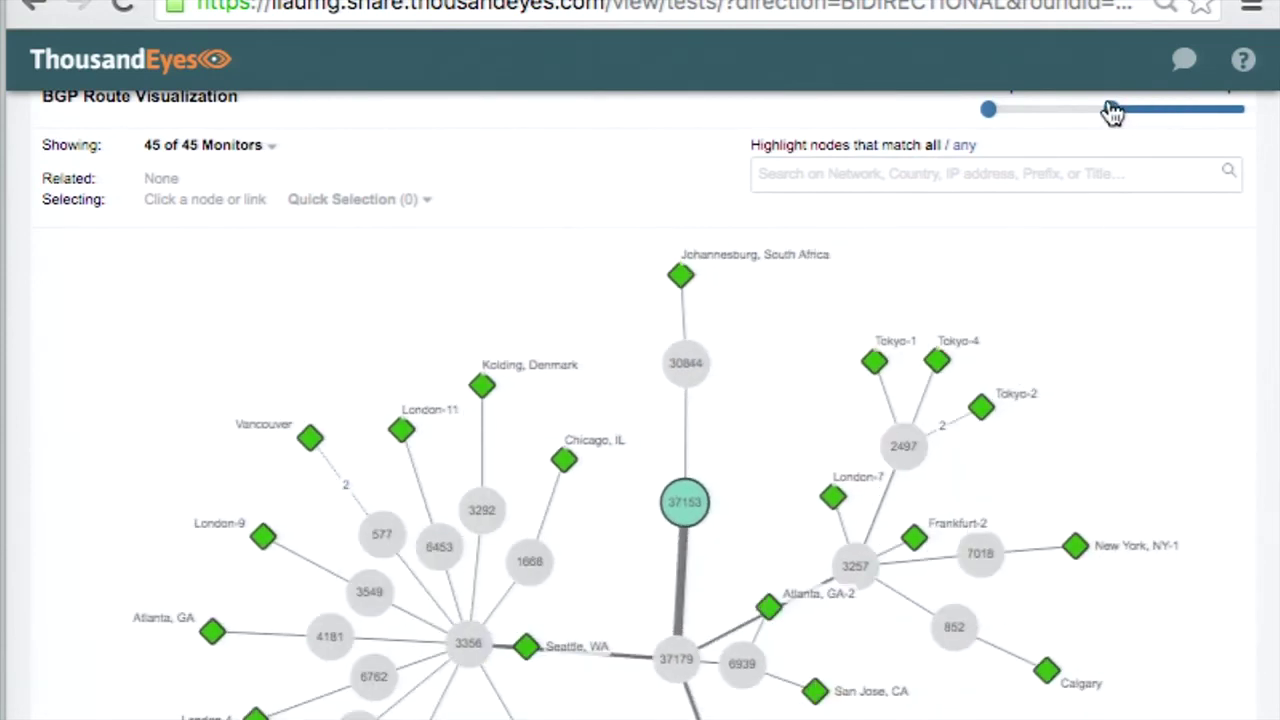
Highlight nodes matching 209 on the Qwest Communications network and select node 209.
{"action": "left_click", "coordinate": [1032, 174]}
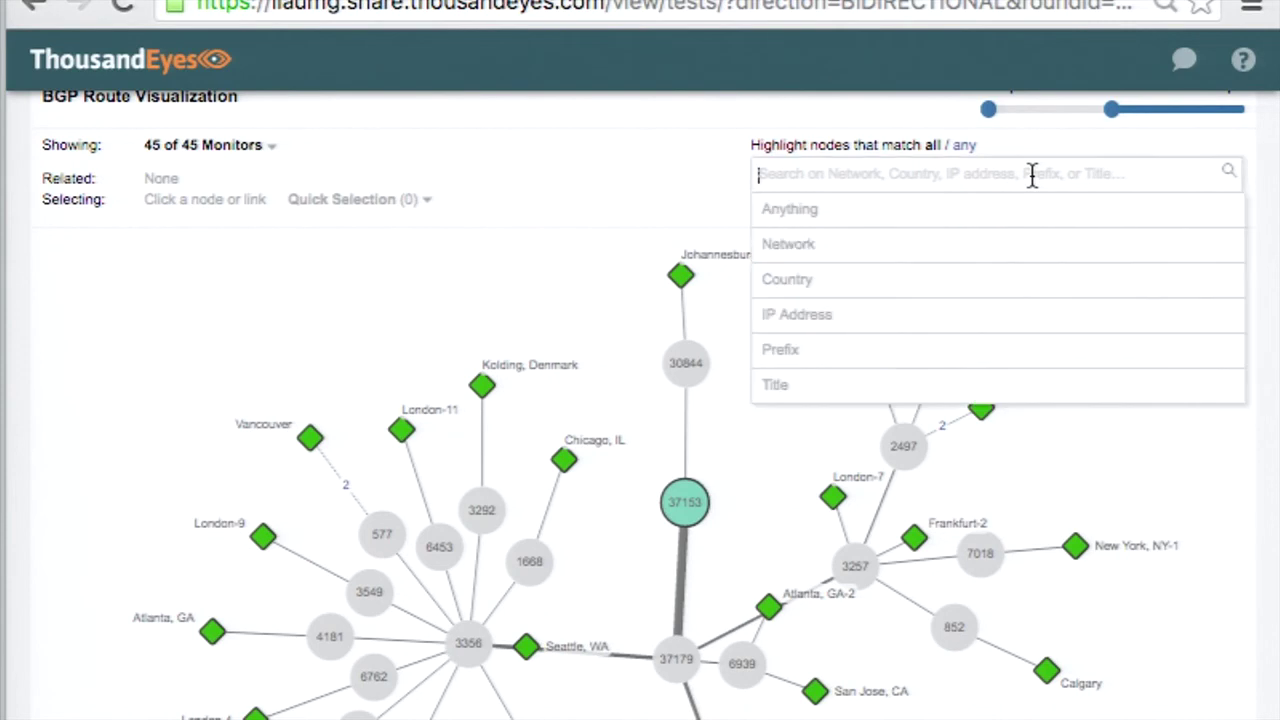
{"action": "type", "text": "209"}
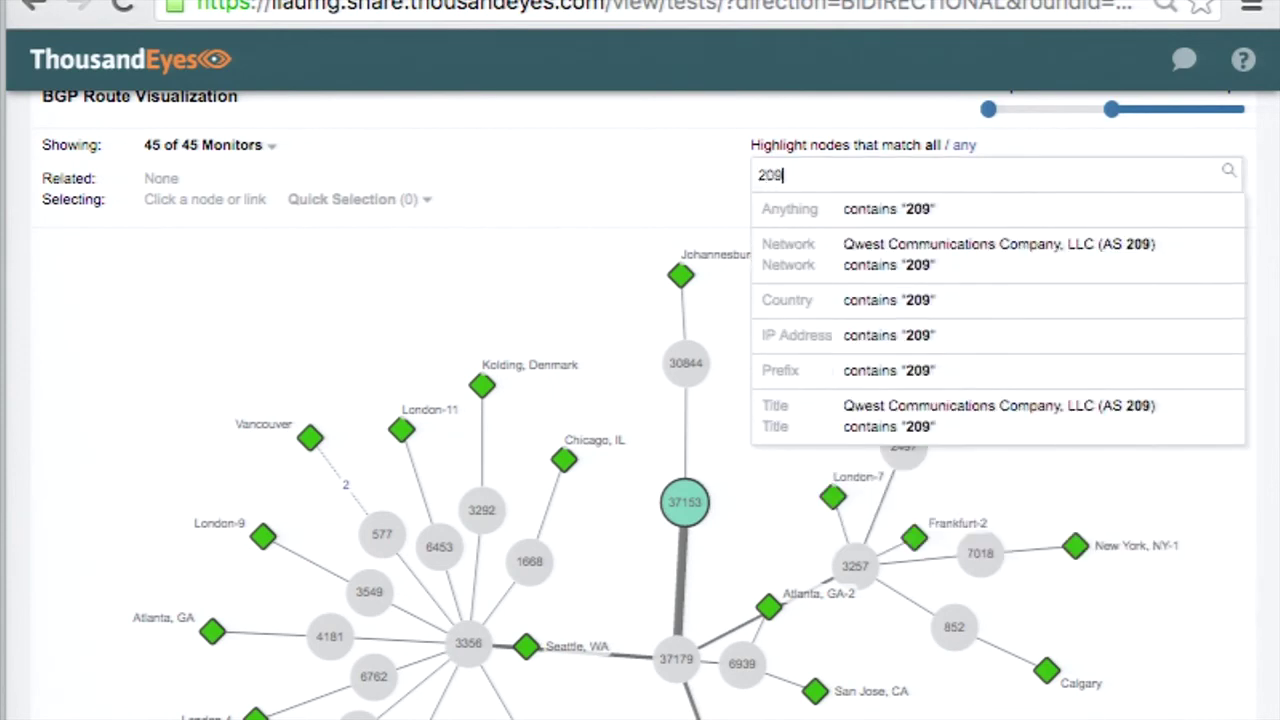
{"action": "left_click", "coordinate": [1036, 243]}
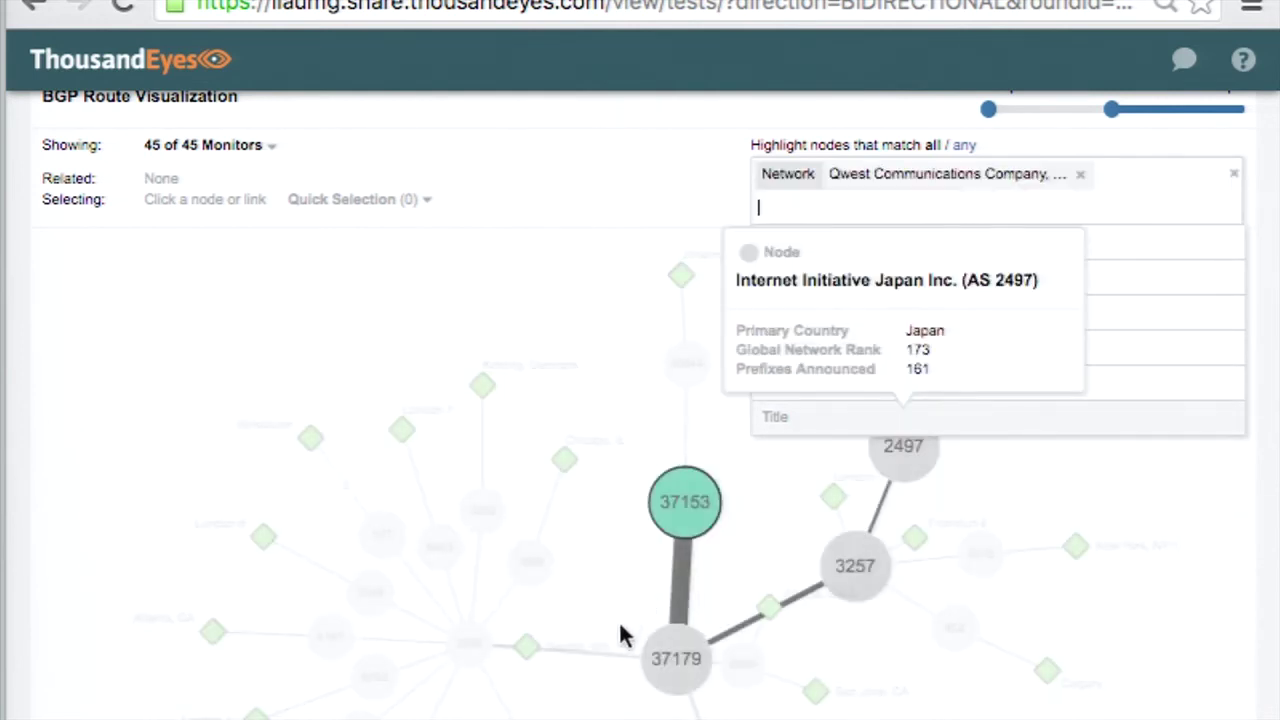
{"action": "left_click", "coordinate": [530, 715]}
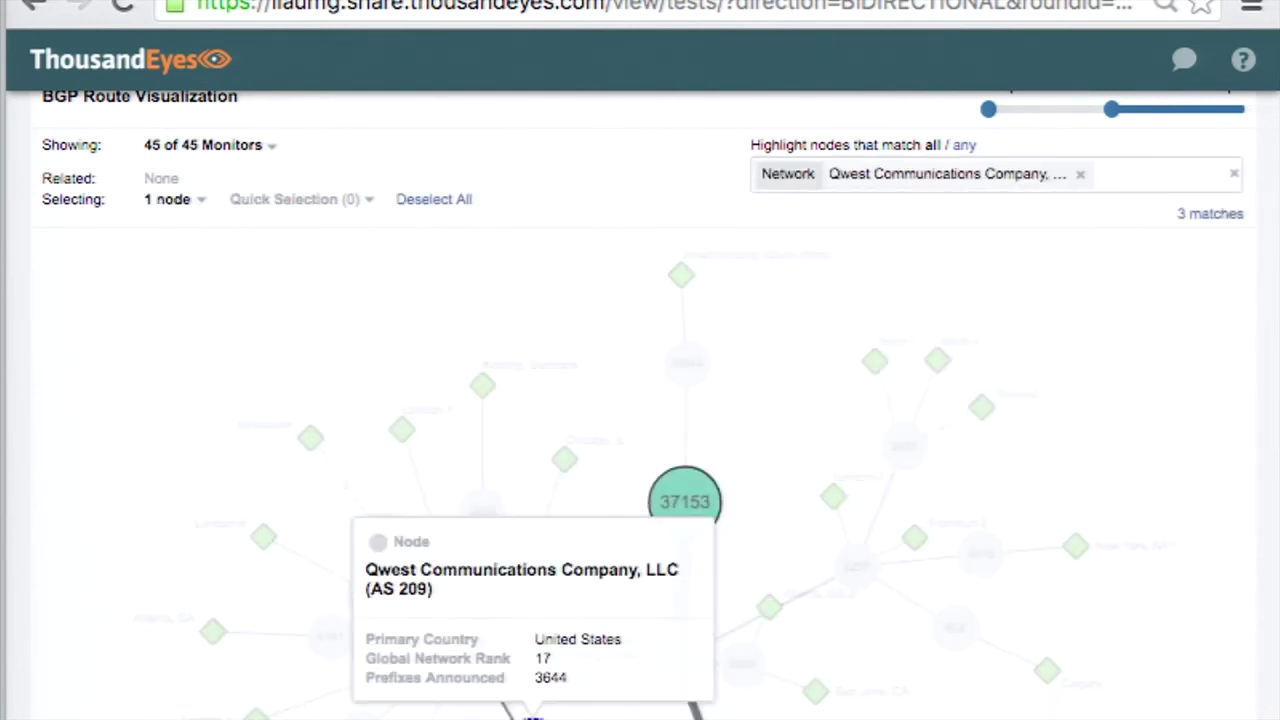
Show only the San Jose, CA-4 monitor's route in the graph.
{"action": "scroll", "coordinate": [820, 655], "scroll_direction": "down", "scroll_amount": 2}
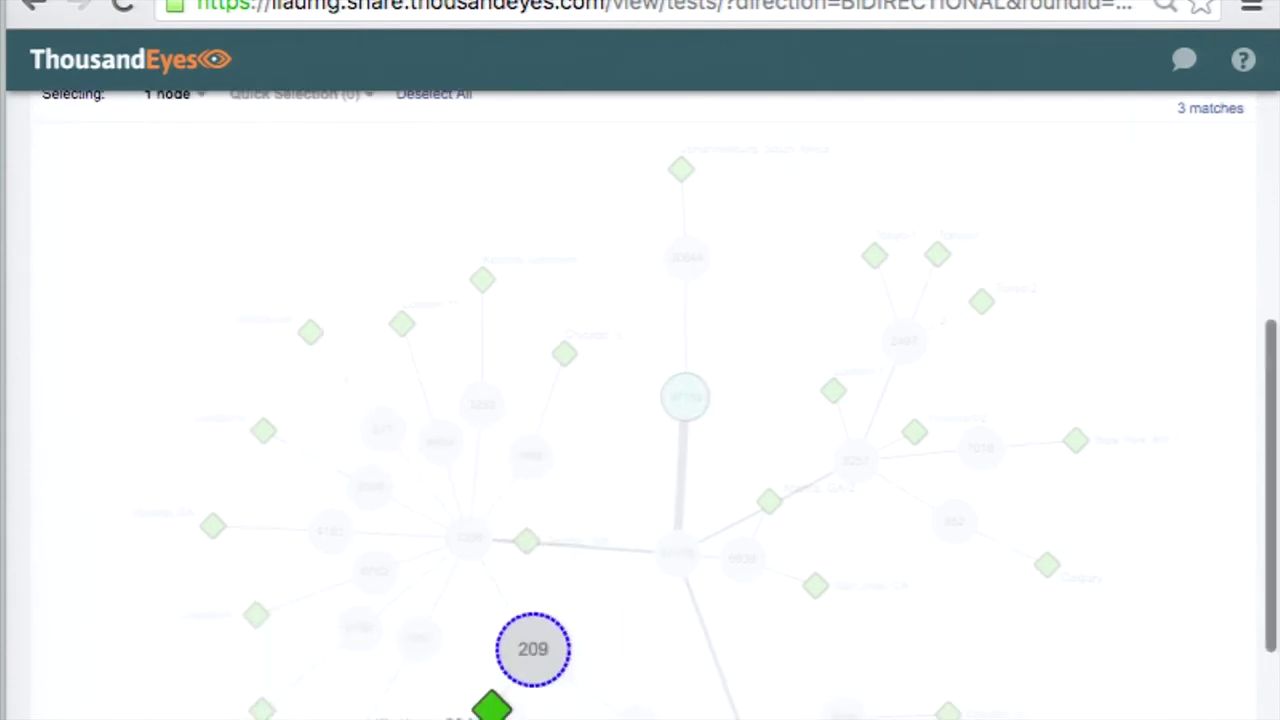
{"action": "mouse_move", "coordinate": [694, 400]}
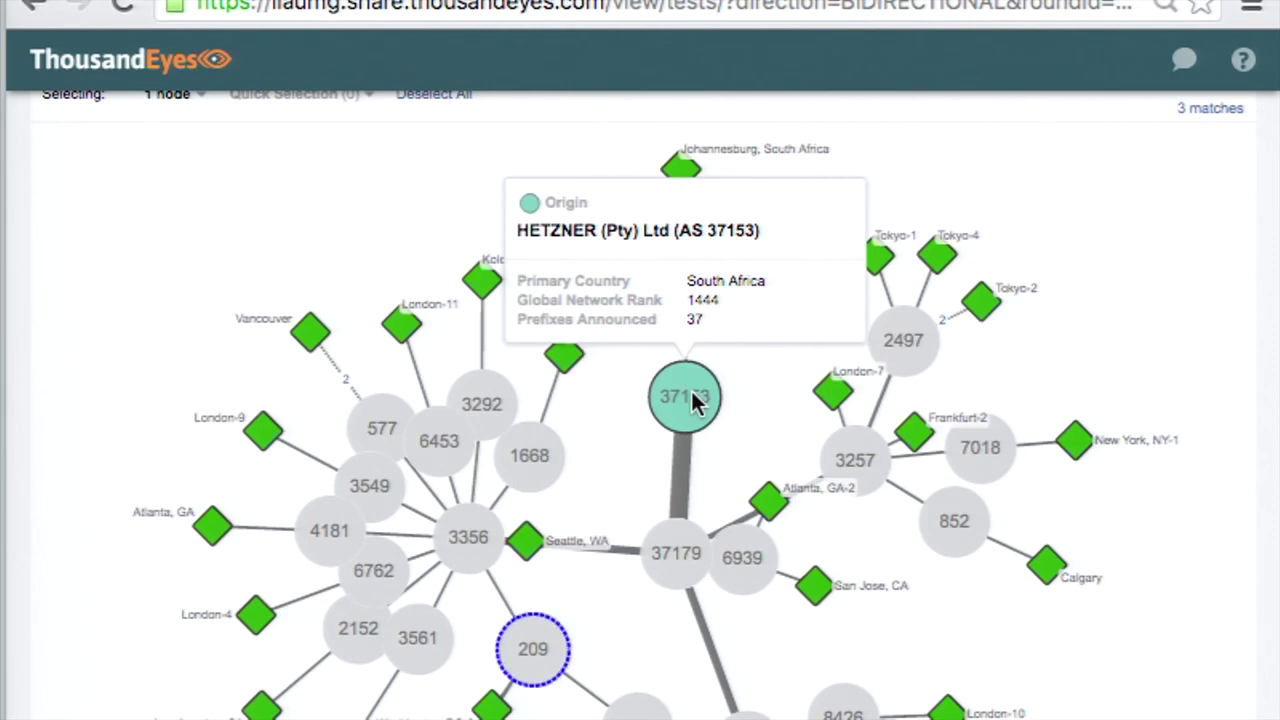
{"action": "mouse_move", "coordinate": [527, 639]}
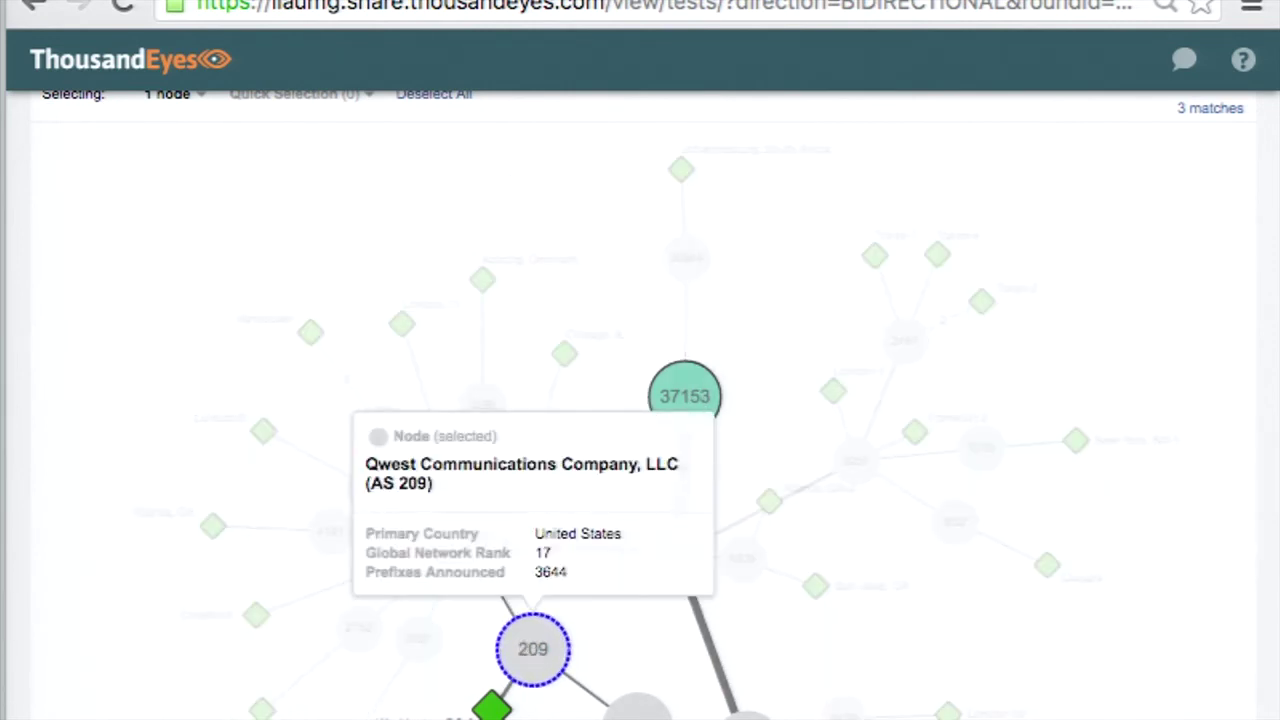
{"action": "mouse_move", "coordinate": [491, 705]}
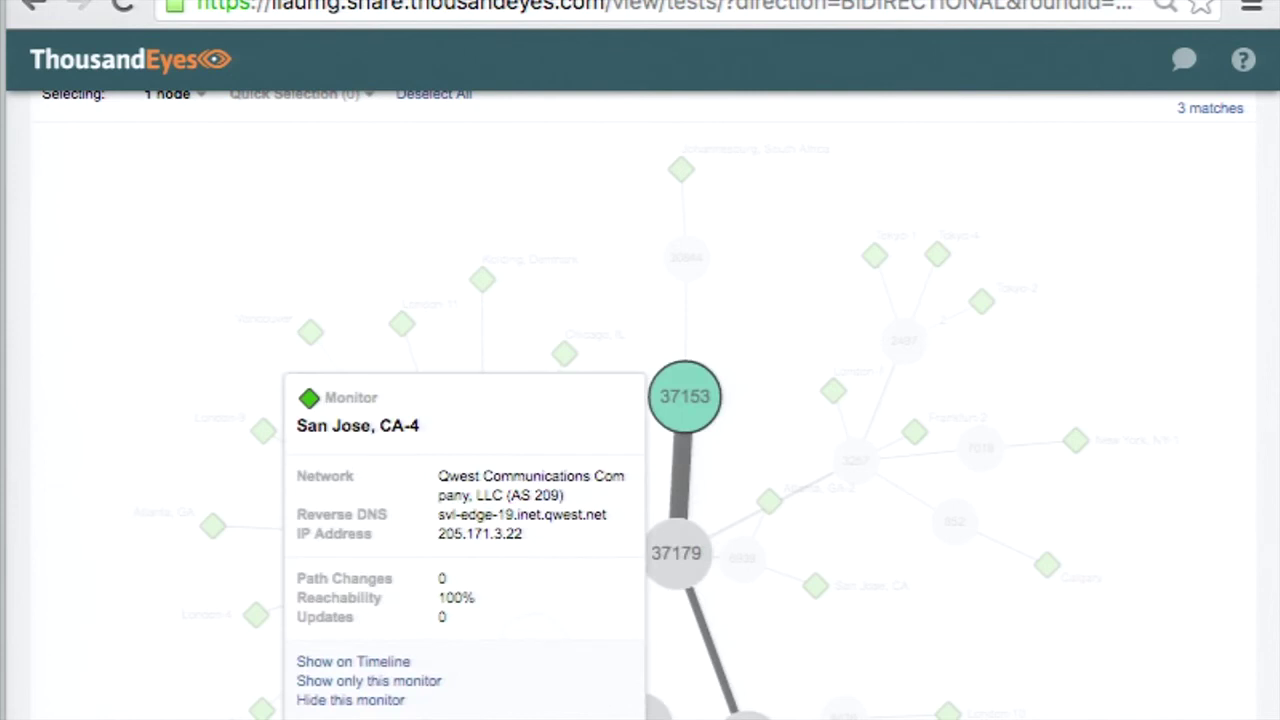
{"action": "left_click", "coordinate": [430, 684]}
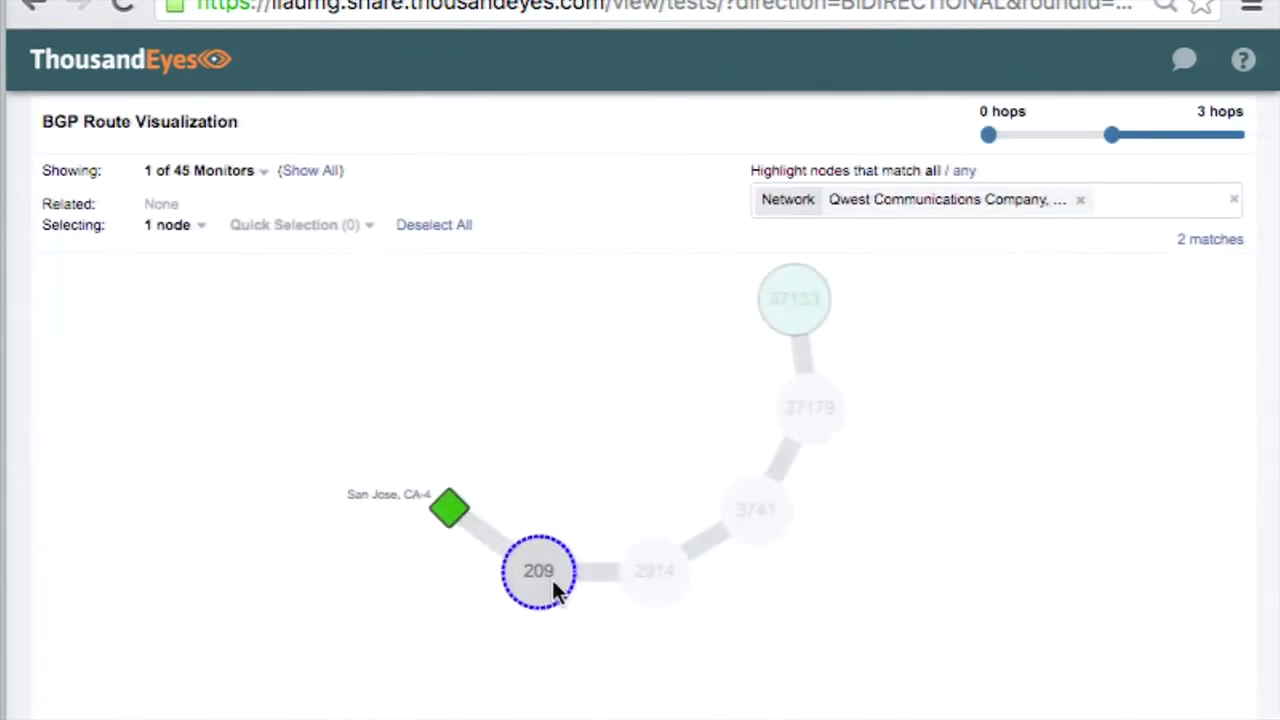
Inspect the San Jose, CA-4 route's transit networks: NTT America AS 2914 and IS Internet Solutions AS 3741.
{"action": "mouse_move", "coordinate": [552, 578]}
{"action": "mouse_move", "coordinate": [636, 588]}
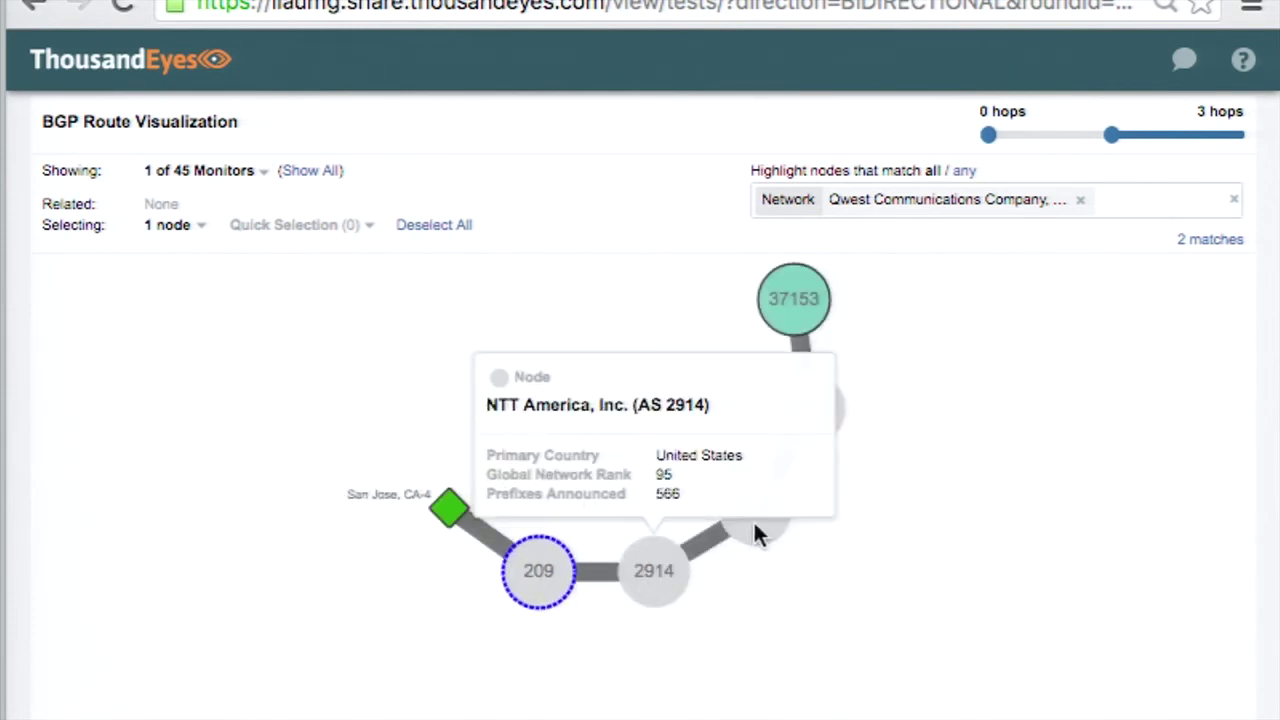
{"action": "mouse_move", "coordinate": [756, 526]}
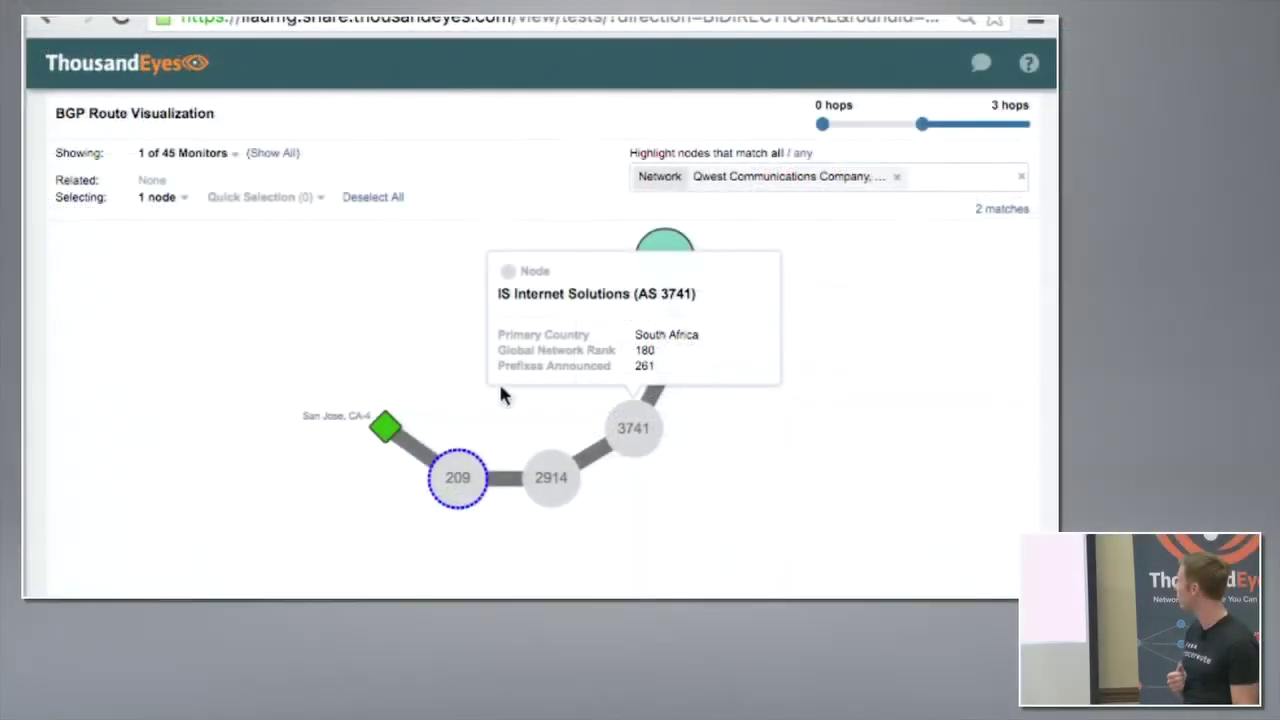
Deselect node 209 and restore the routes of all 45 monitors.
{"action": "left_click", "coordinate": [376, 199]}
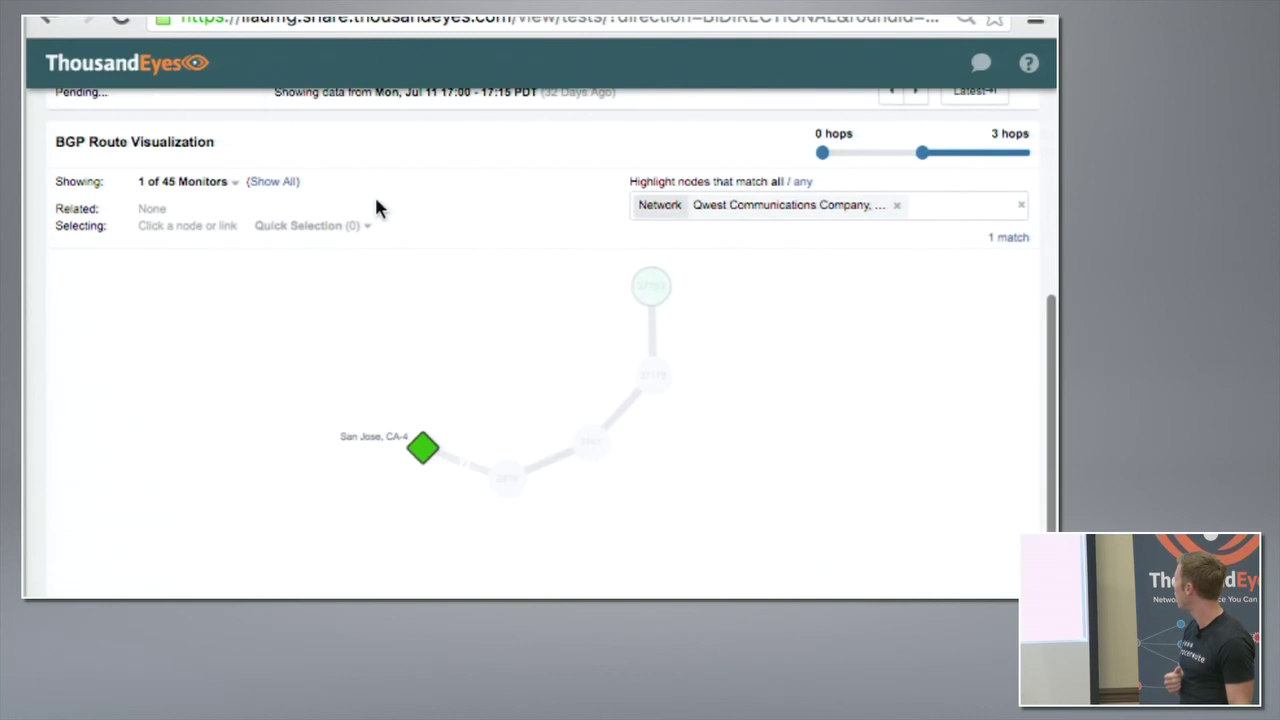
{"action": "left_click", "coordinate": [289, 184]}
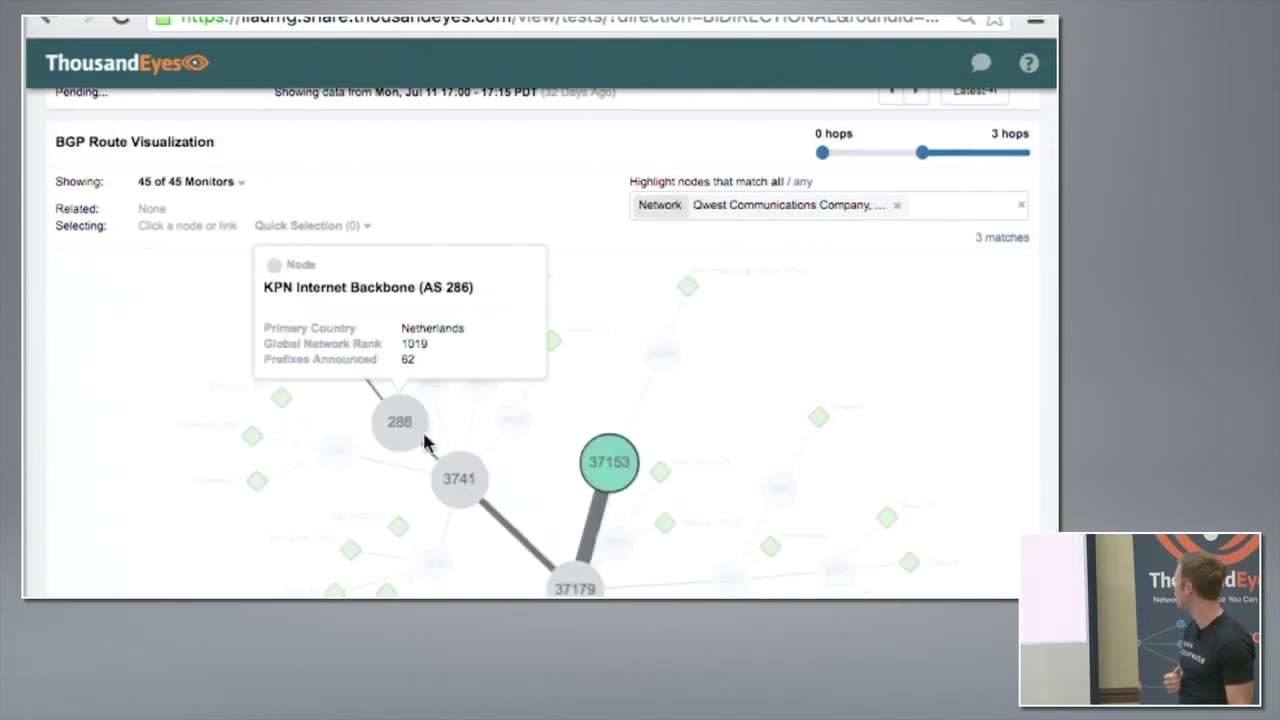
{"action": "scroll", "coordinate": [425, 443], "scroll_direction": "down", "scroll_amount": 3}
Show only the Washington, DC-6 monitor's route via AS 209, 3356 and 37179.
{"action": "mouse_move", "coordinate": [408, 545]}
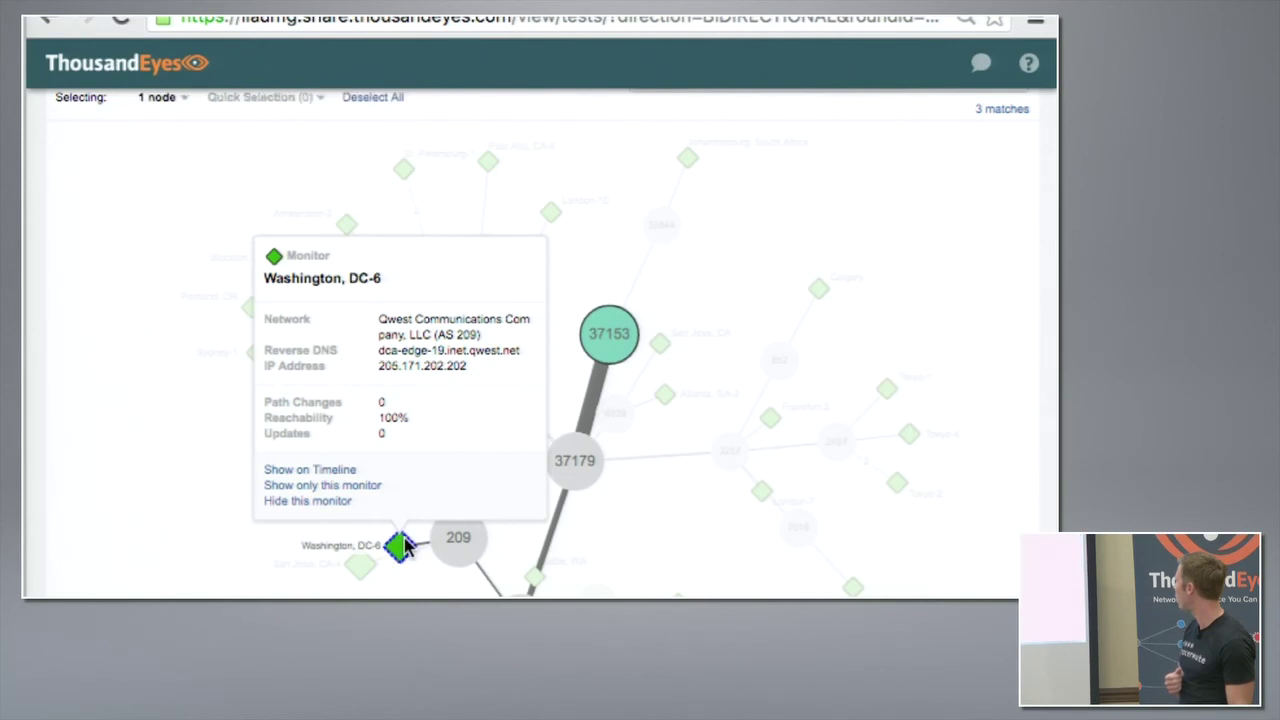
{"action": "left_click", "coordinate": [350, 486]}
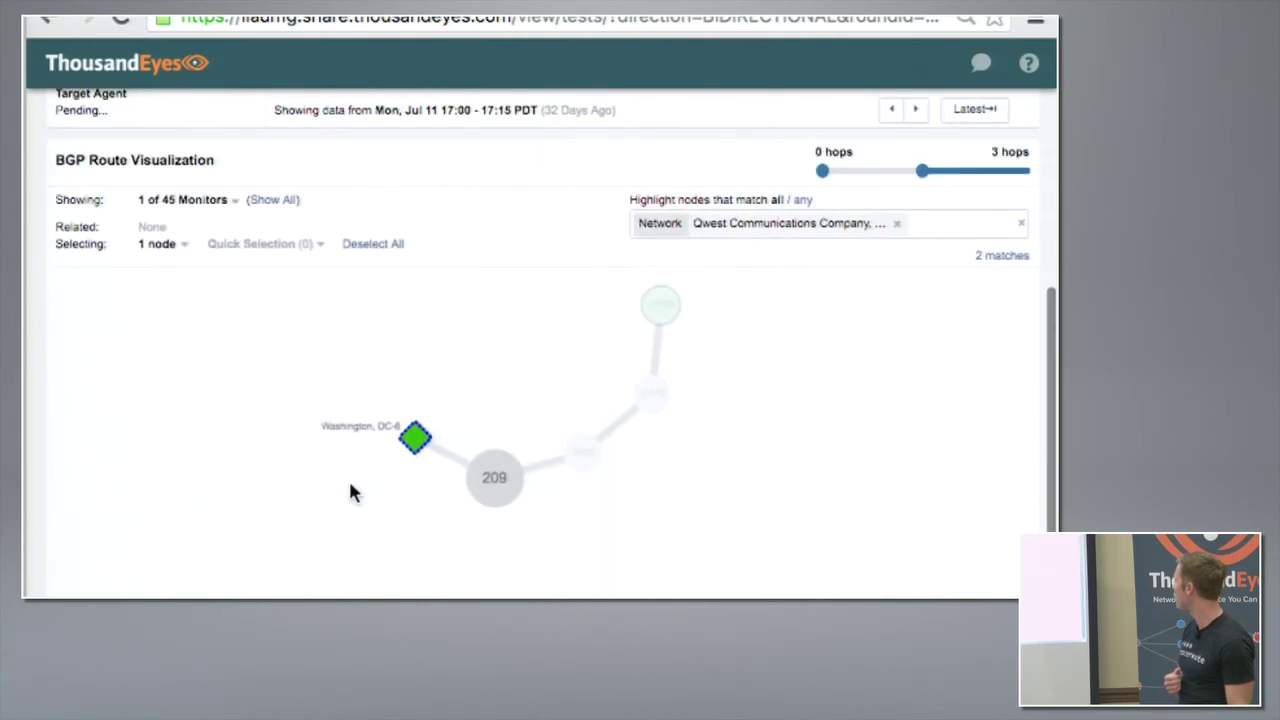
{"action": "mouse_move", "coordinate": [480, 490]}
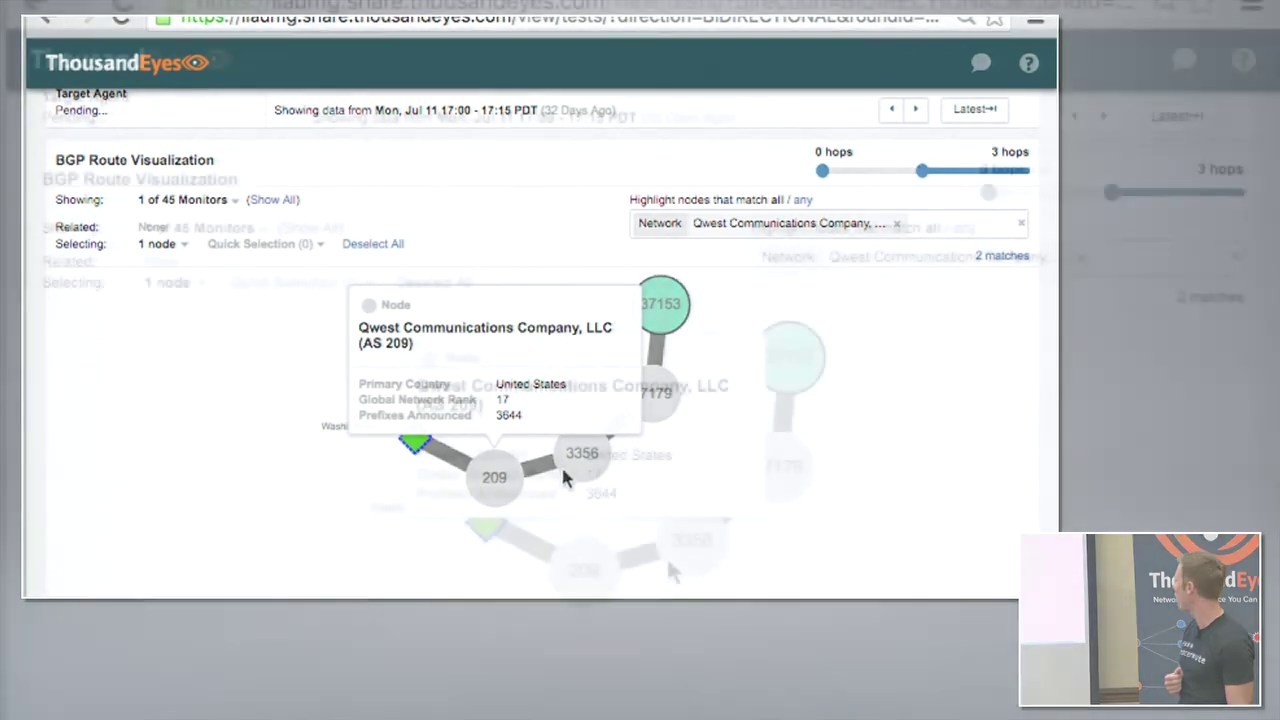
{"action": "mouse_move", "coordinate": [574, 459]}
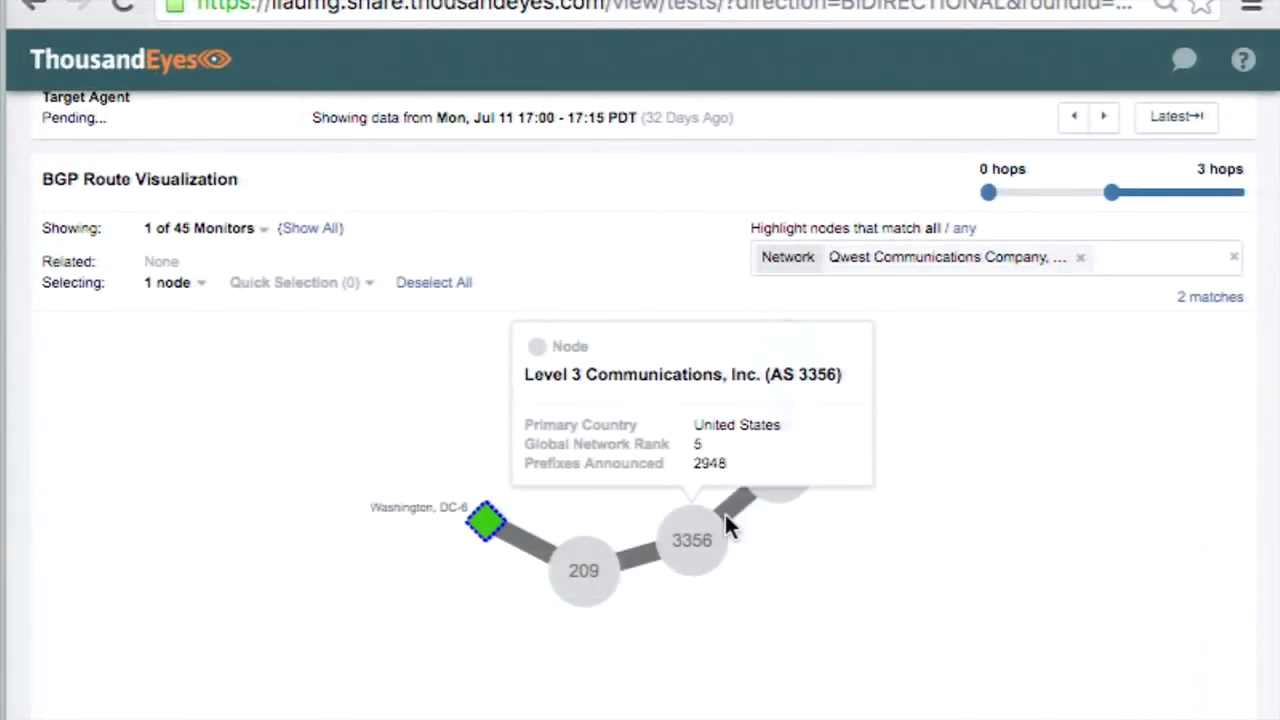
{"action": "mouse_move", "coordinate": [786, 490]}
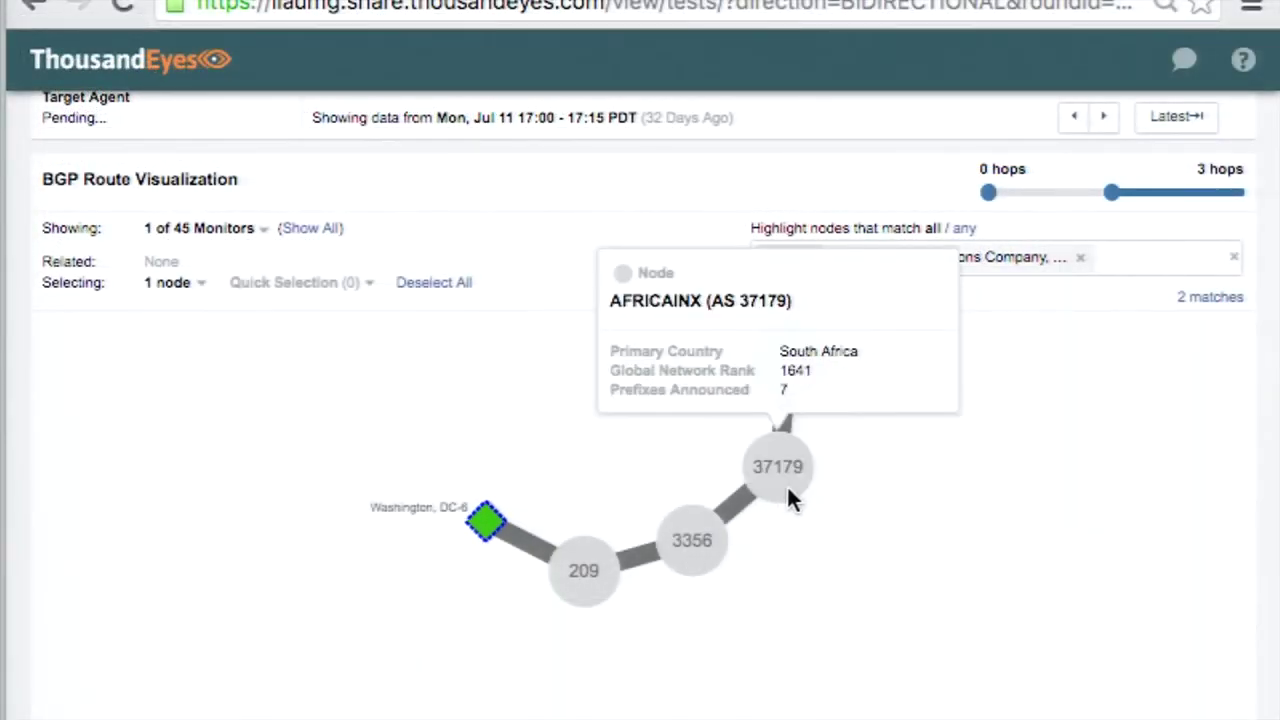